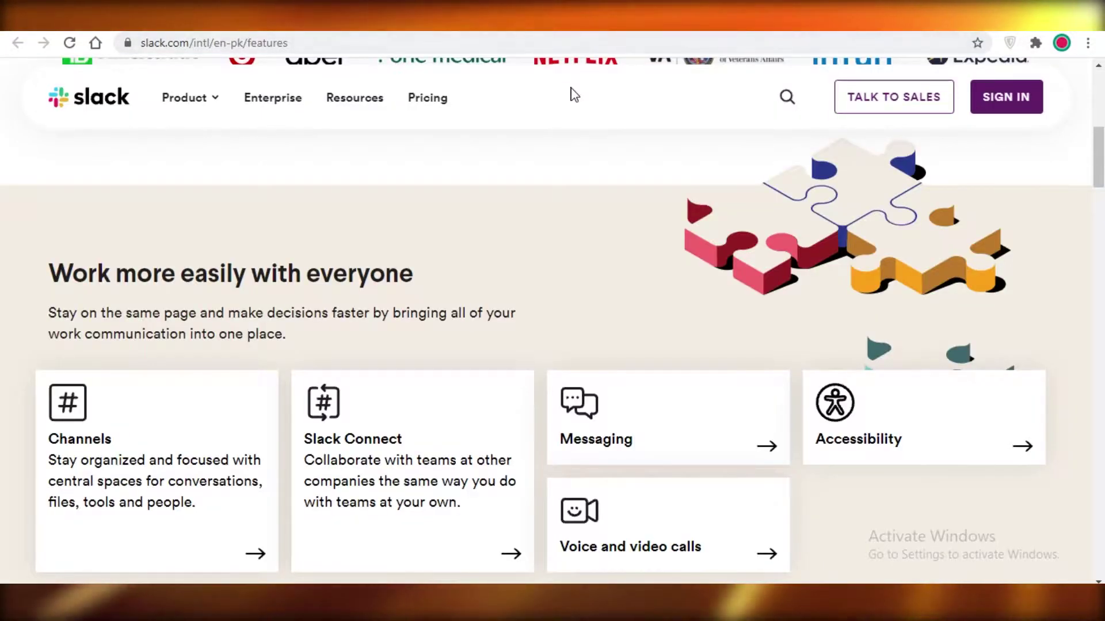
- Scroll the Slack features page past the Channels and Apps and Integrations sections
{"action": "scroll", "coordinate": [561, 115], "scroll_direction": "down", "scroll_amount": 1}
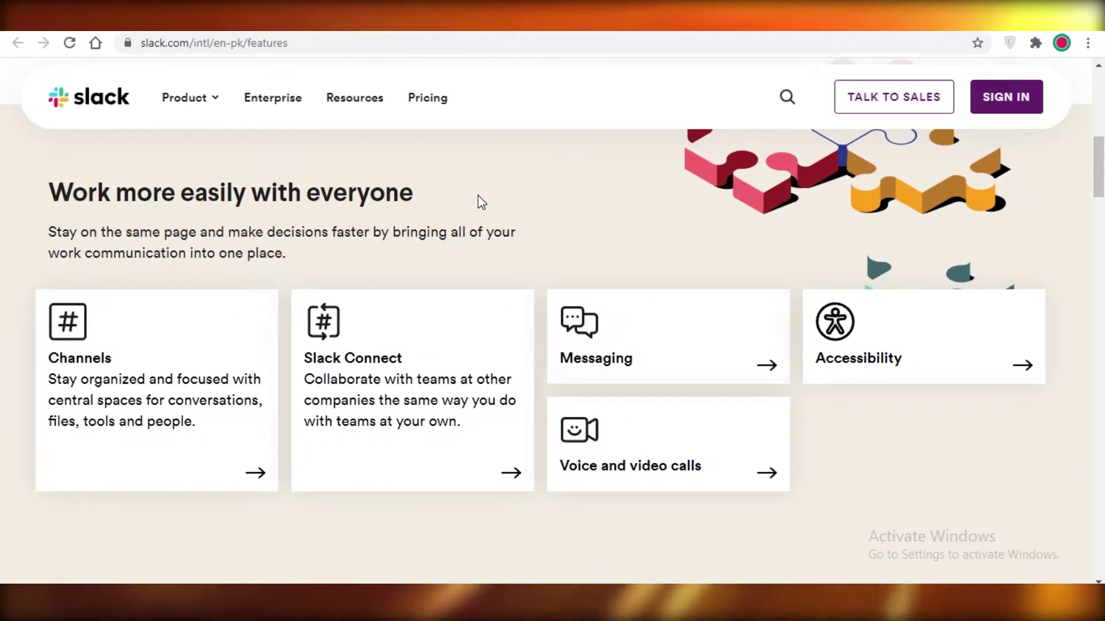
{"action": "scroll", "coordinate": [475, 230], "scroll_direction": "down", "scroll_amount": 5}
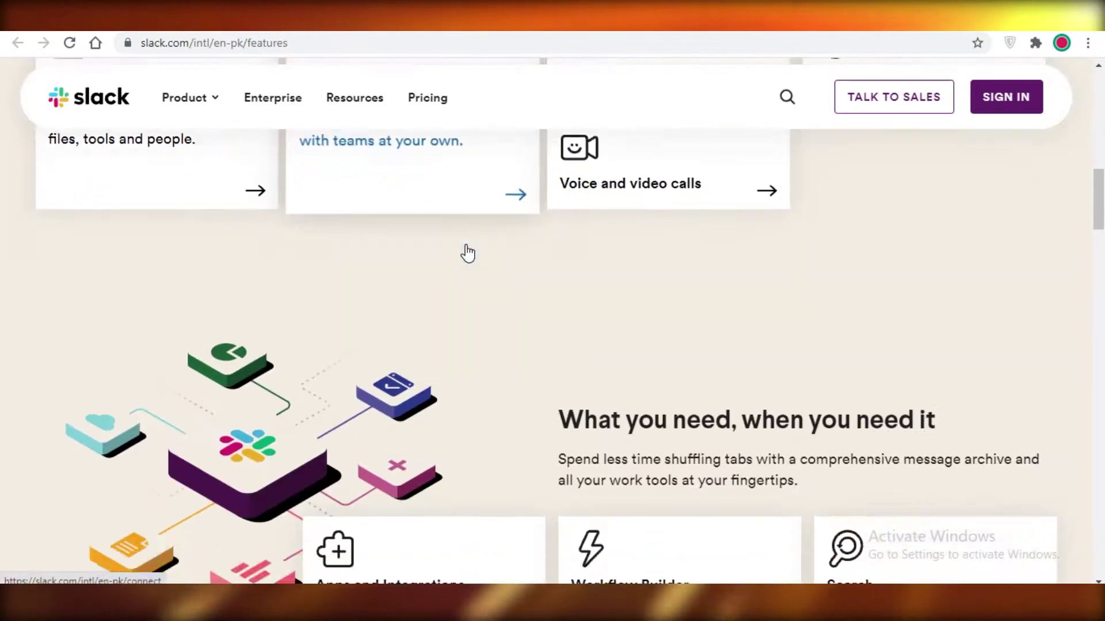
{"action": "scroll", "coordinate": [467, 253], "scroll_direction": "down", "scroll_amount": 5}
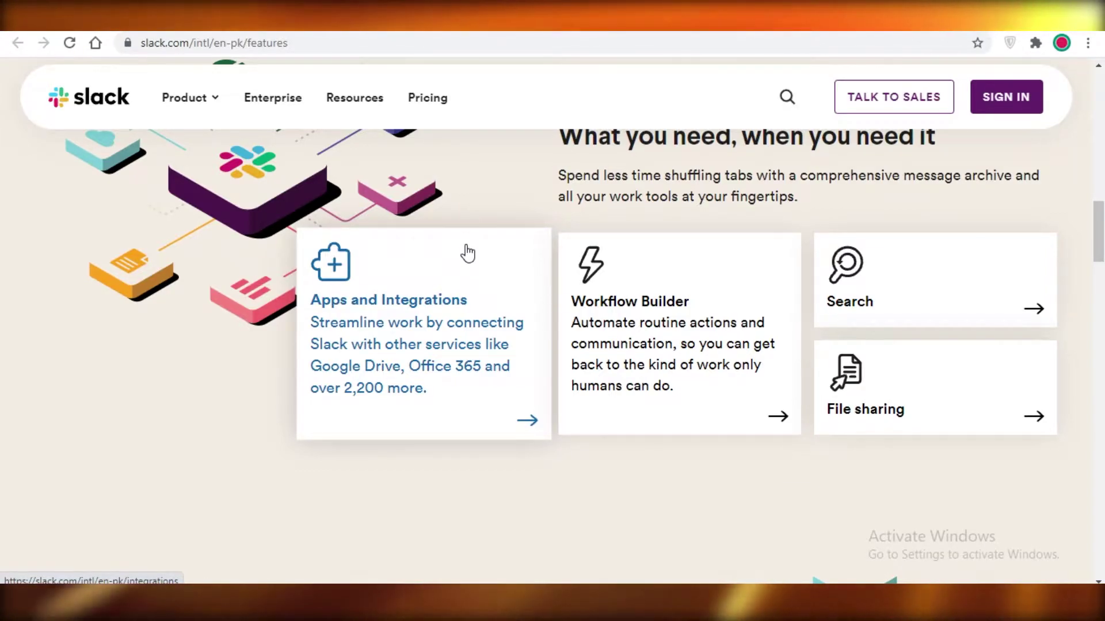
{"action": "left_click", "coordinate": [428, 98]}
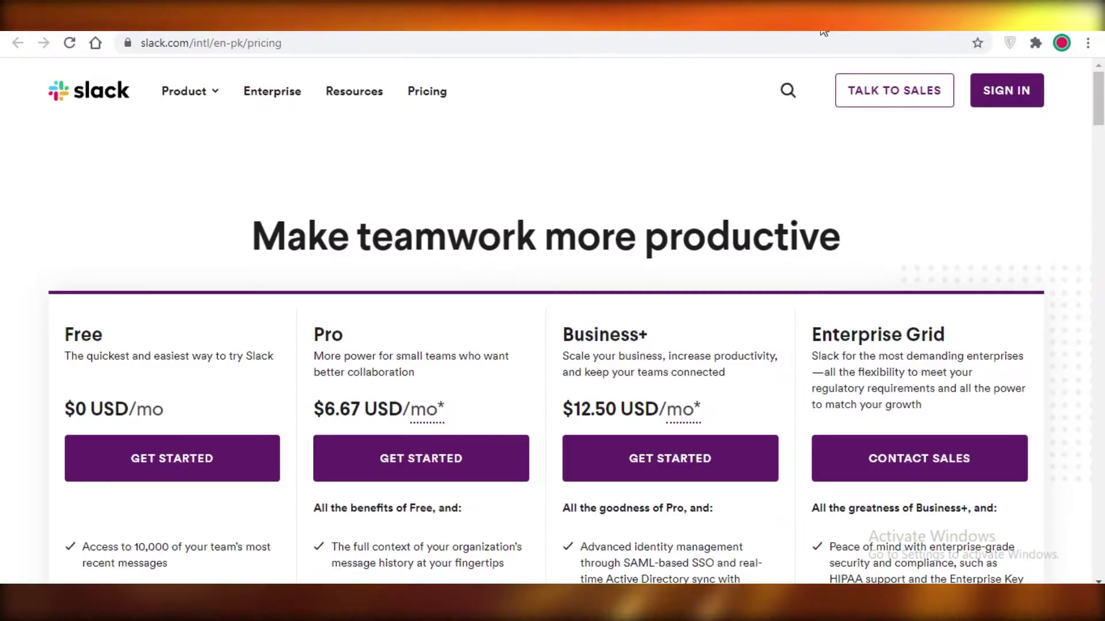
{"action": "scroll", "coordinate": [534, 246], "scroll_direction": "down", "scroll_amount": 2}
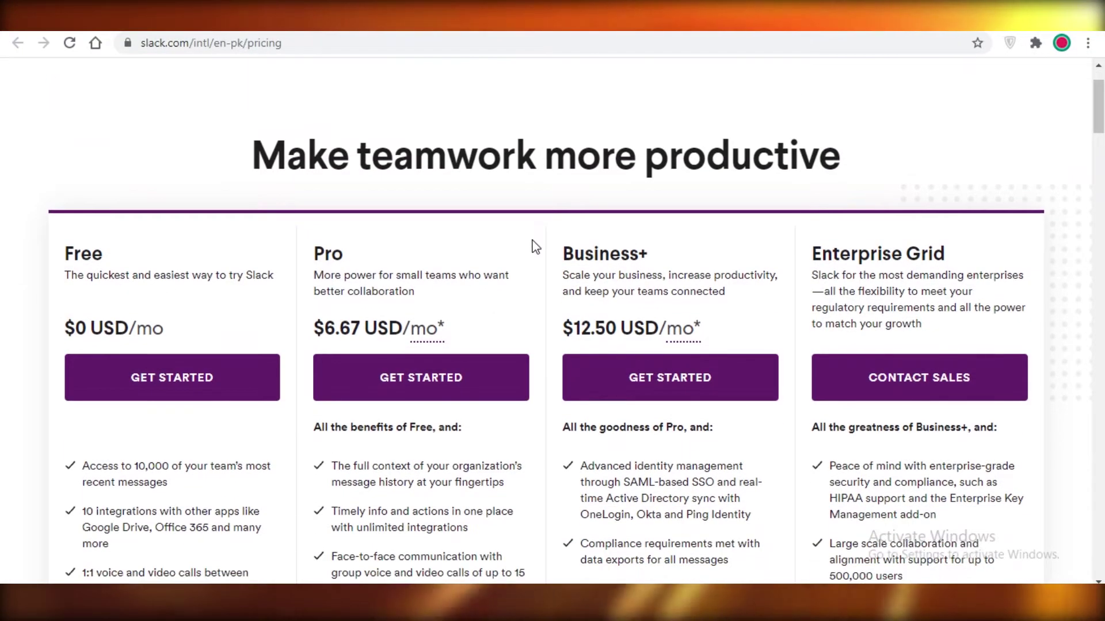
{"action": "scroll", "coordinate": [534, 246], "scroll_direction": "down", "scroll_amount": 1}
{"action": "scroll", "coordinate": [12, 501], "scroll_direction": "down", "scroll_amount": 1}
{"action": "scroll", "coordinate": [20, 507], "scroll_direction": "up", "scroll_amount": 1}
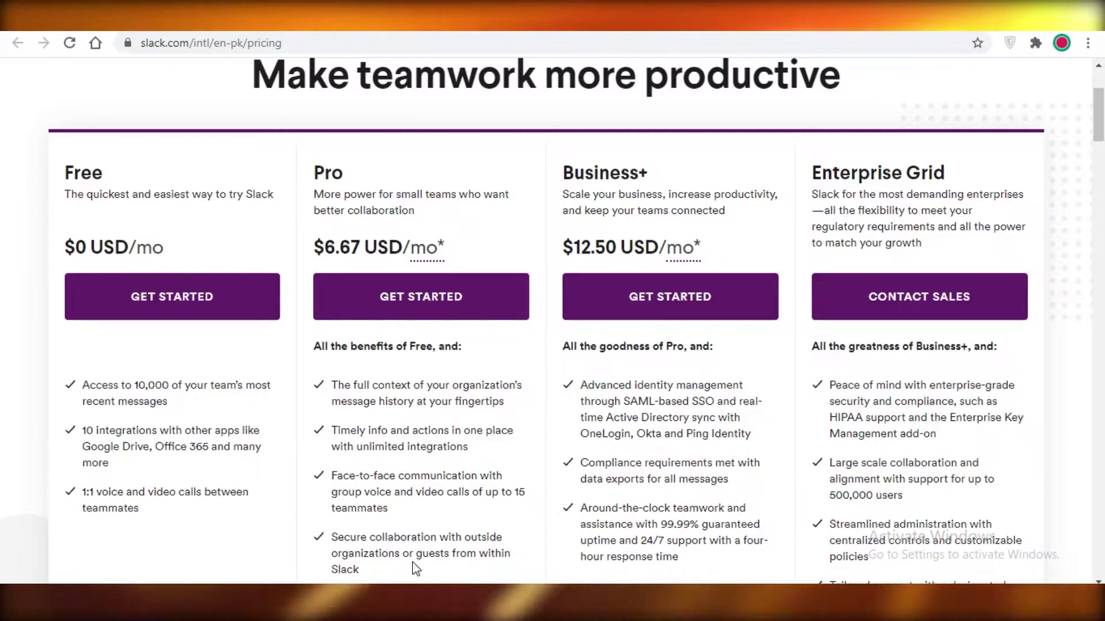
{"action": "scroll", "coordinate": [503, 477], "scroll_direction": "down", "scroll_amount": 1}
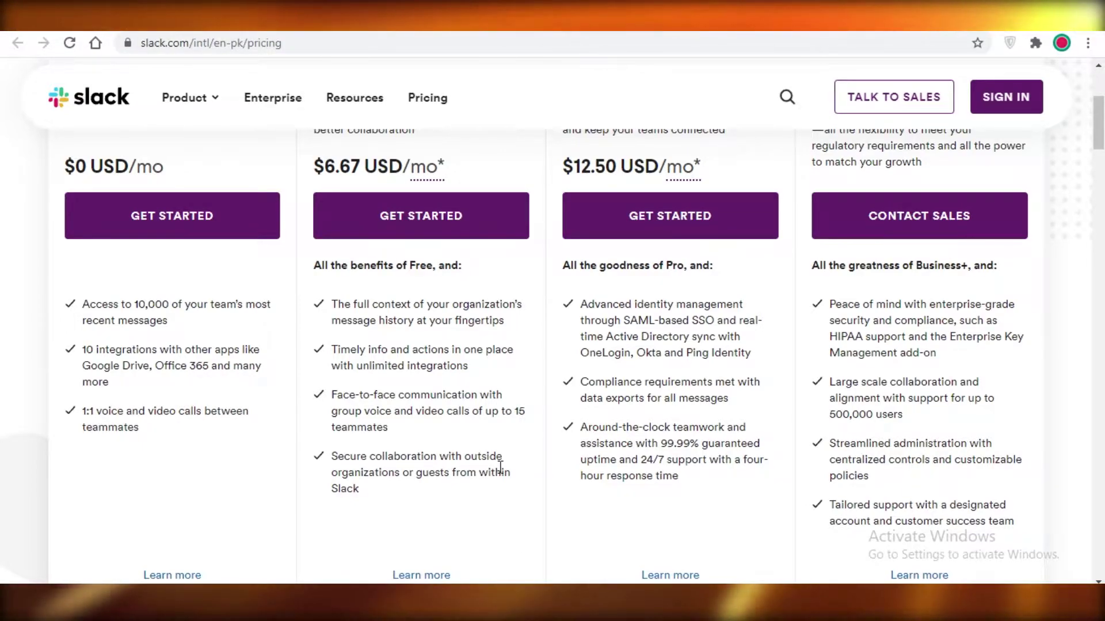
{"action": "scroll", "coordinate": [353, 412], "scroll_direction": "up", "scroll_amount": 3}
{"action": "scroll", "coordinate": [347, 478], "scroll_direction": "down", "scroll_amount": 3}
{"action": "left_click_drag", "start_coordinate": [331, 395], "coordinate": [408, 430]}
{"action": "left_click", "coordinate": [395, 418]}
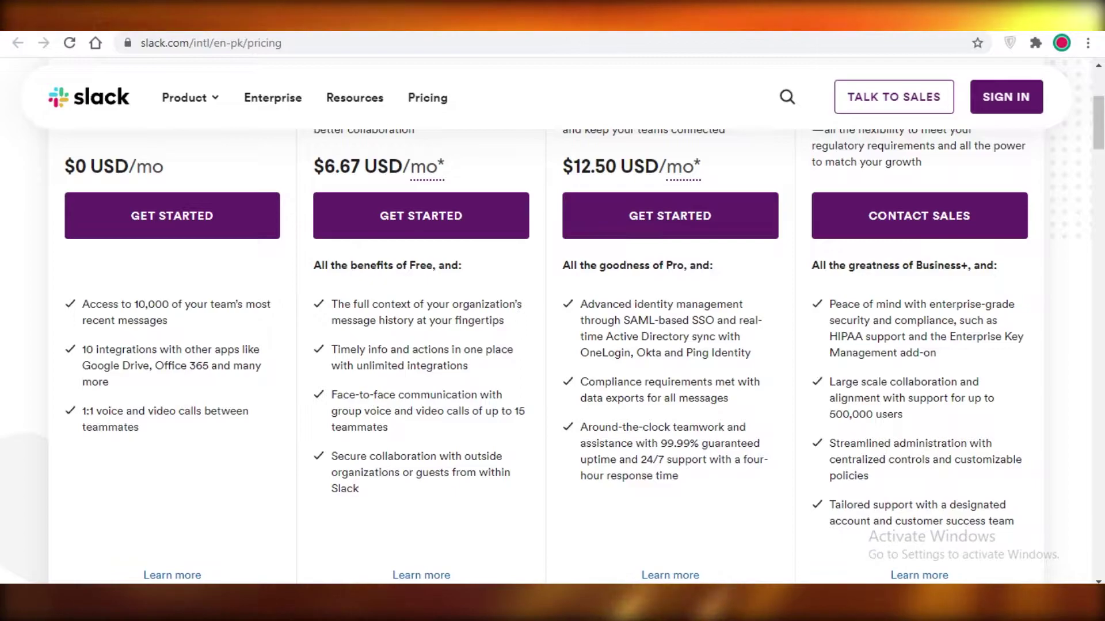
- Scroll through the pricing plans, reviewing benefits like Business+ SAML SSO and 99.99% uptime
{"action": "scroll", "coordinate": [465, 422], "scroll_direction": "up", "scroll_amount": 3}
{"action": "scroll", "coordinate": [549, 379], "scroll_direction": "down", "scroll_amount": 4}
{"action": "scroll", "coordinate": [561, 429], "scroll_direction": "up", "scroll_amount": 3}
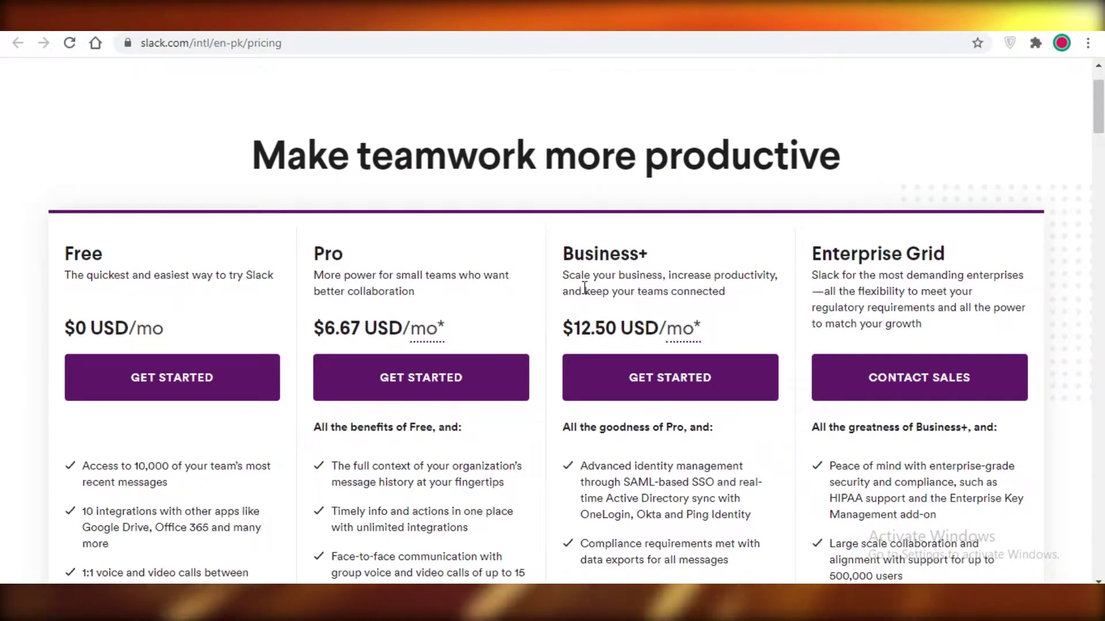
{"action": "scroll", "coordinate": [585, 288], "scroll_direction": "down", "scroll_amount": 3}
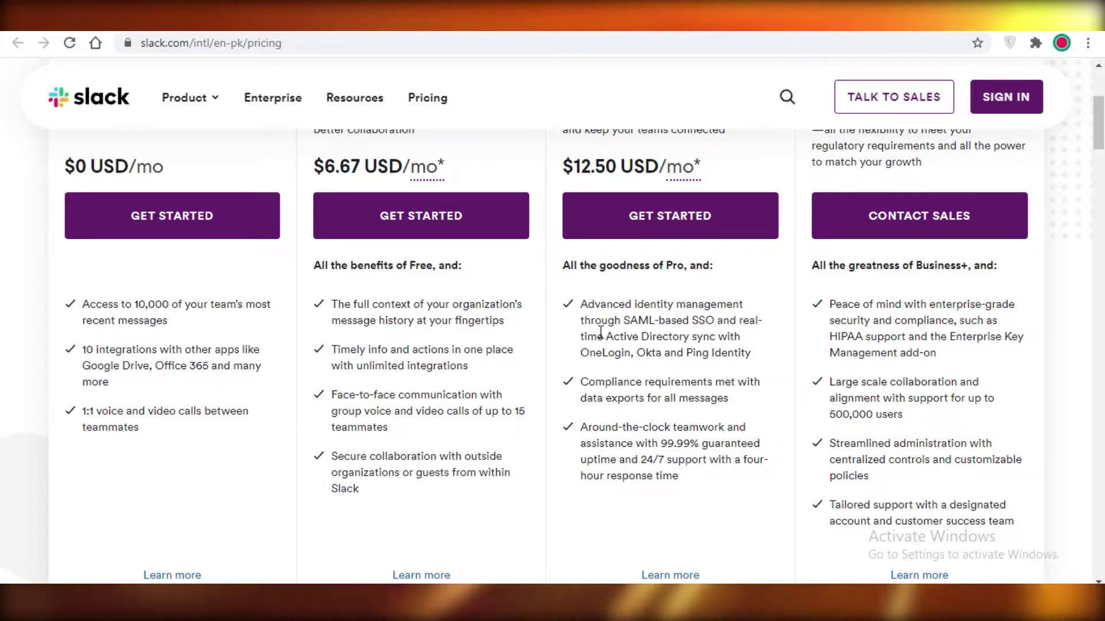
{"action": "scroll", "coordinate": [600, 332], "scroll_direction": "up", "scroll_amount": 4}
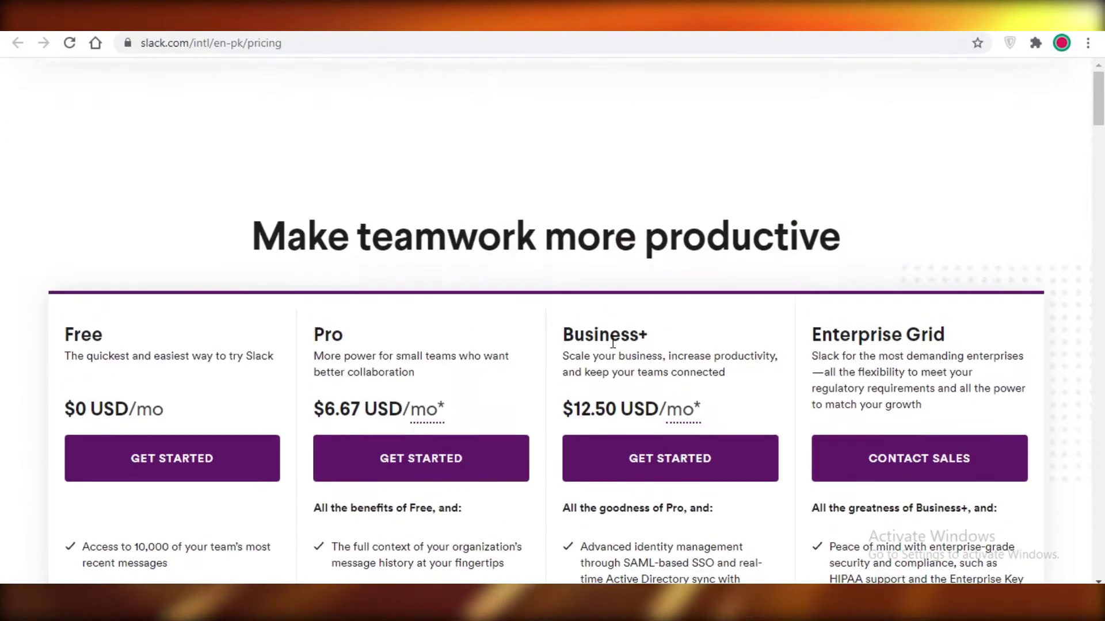
{"action": "scroll", "coordinate": [523, 283], "scroll_direction": "down", "scroll_amount": 3}
{"action": "scroll", "coordinate": [701, 387], "scroll_direction": "down", "scroll_amount": 1}
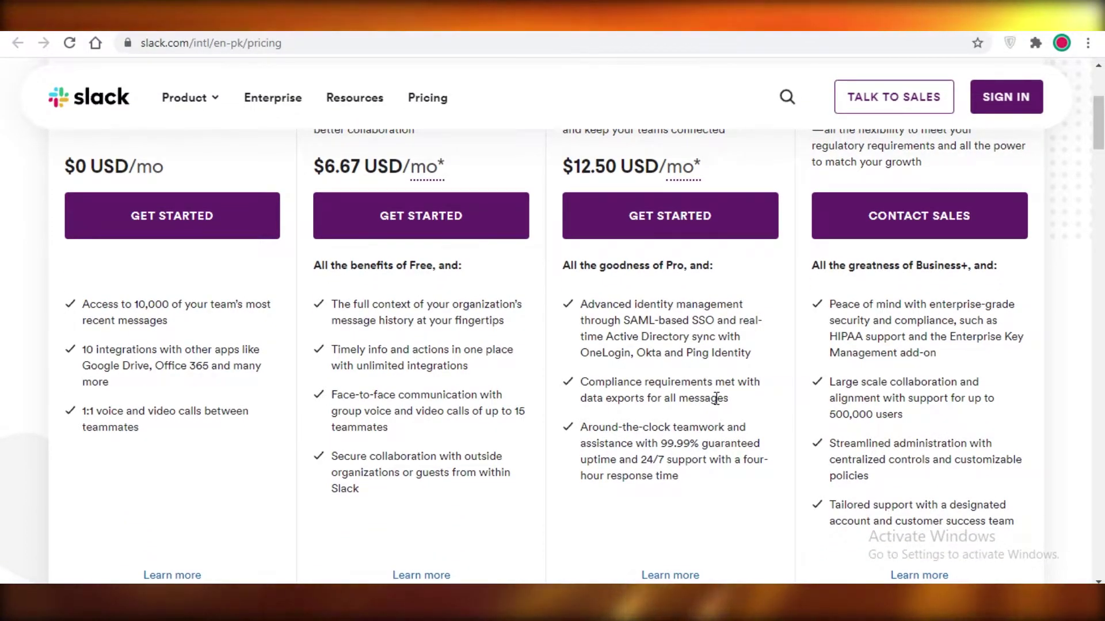
{"action": "scroll", "coordinate": [702, 402], "scroll_direction": "down", "scroll_amount": 2}
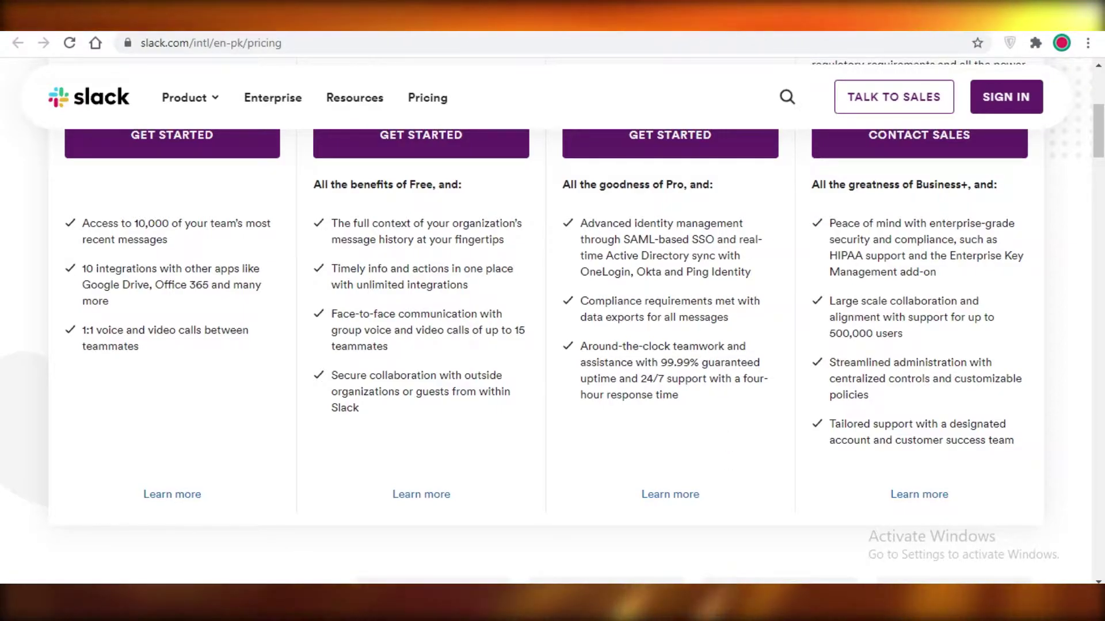
- Return to the Slack home page, sign in with Google, and glance at the Marketing workspace menu
{"action": "left_click", "coordinate": [915, 492]}
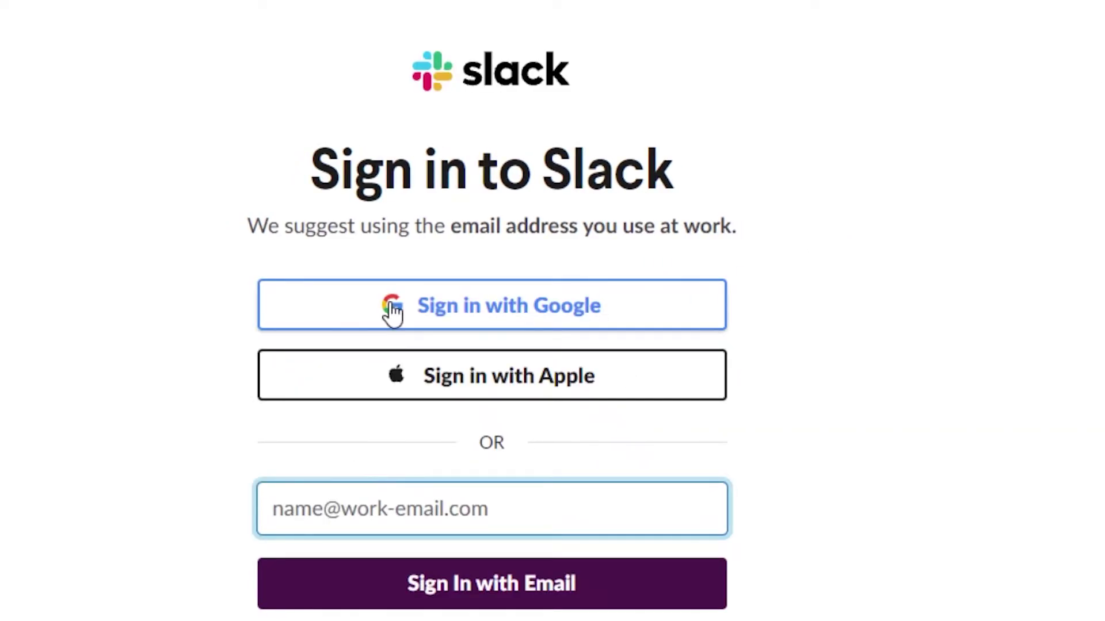
{"action": "left_click", "coordinate": [592, 321]}
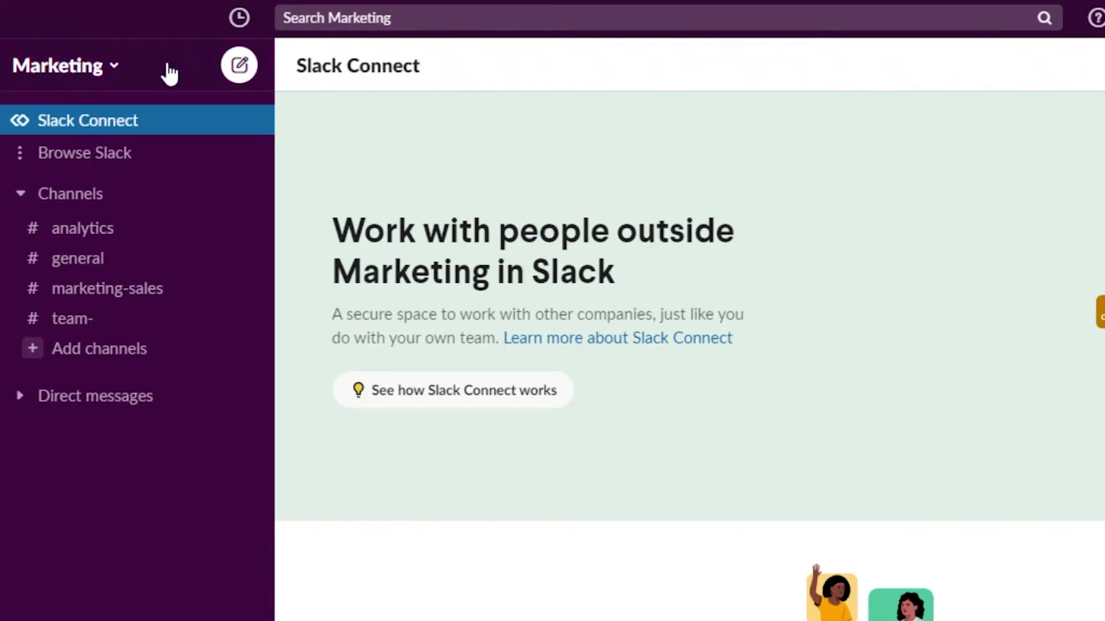
{"action": "left_click", "coordinate": [107, 71]}
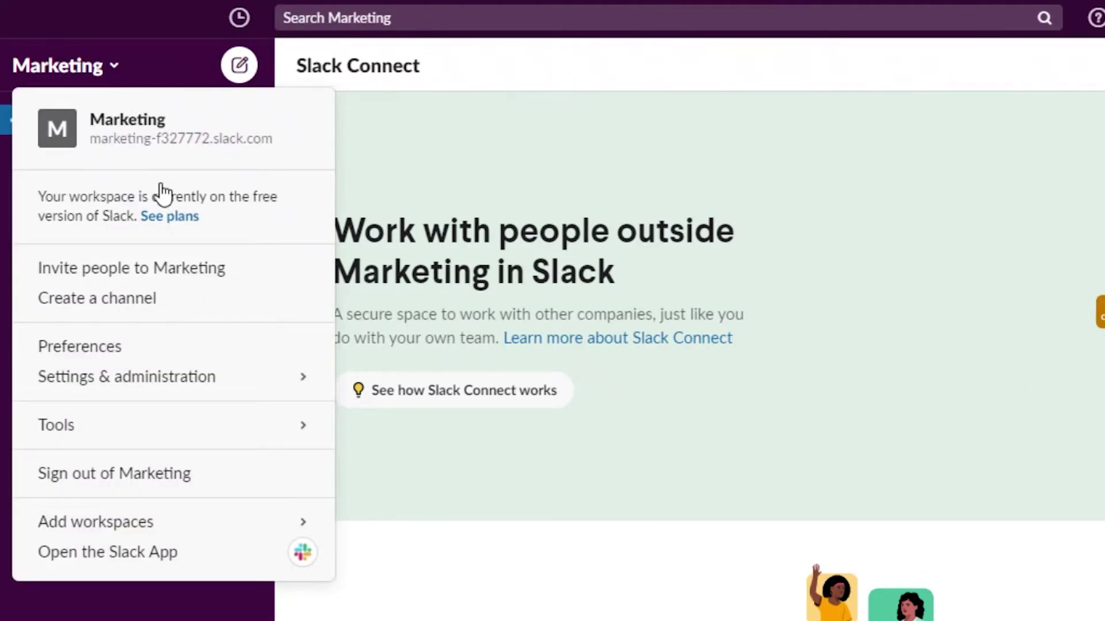
{"action": "left_click", "coordinate": [116, 79]}
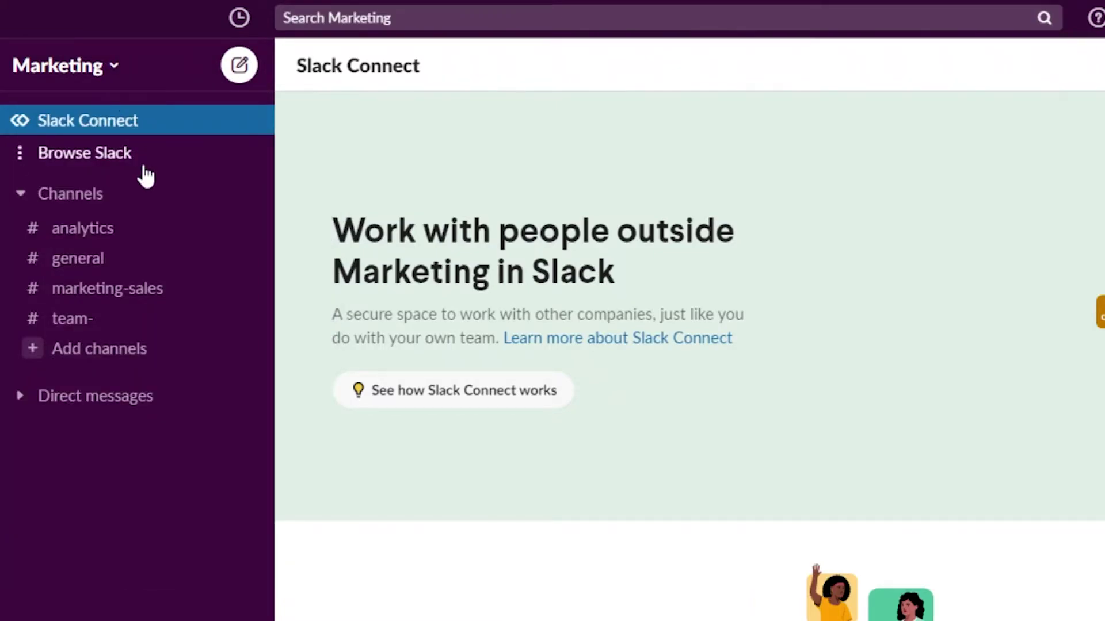
- Open the Browse Slack options and close them without choosing one
{"action": "left_click", "coordinate": [89, 152]}
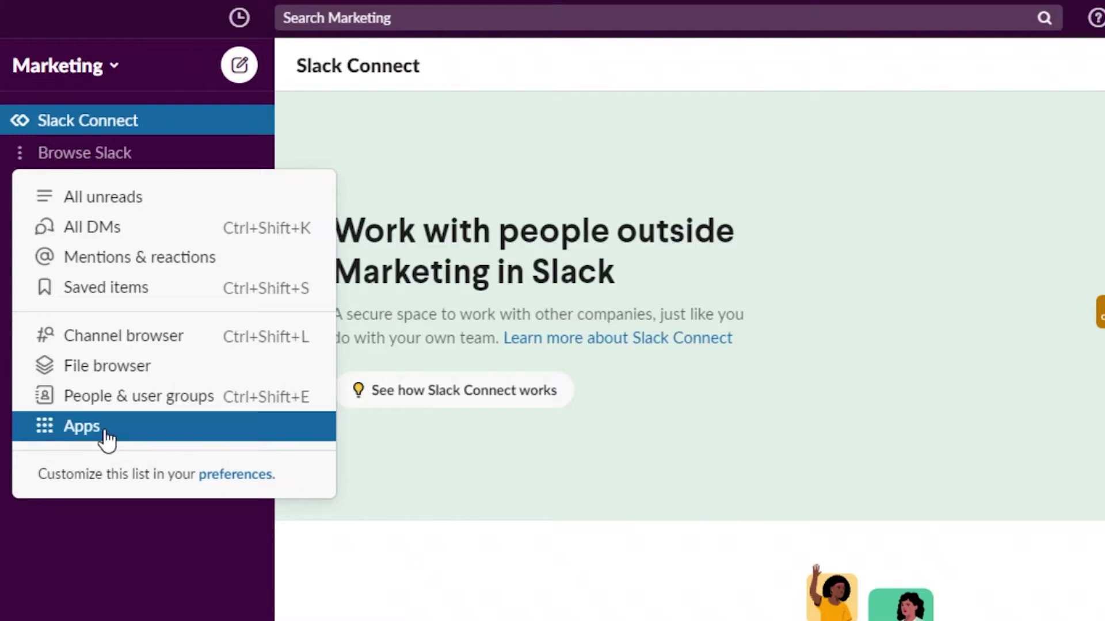
{"action": "left_click", "coordinate": [558, 355]}
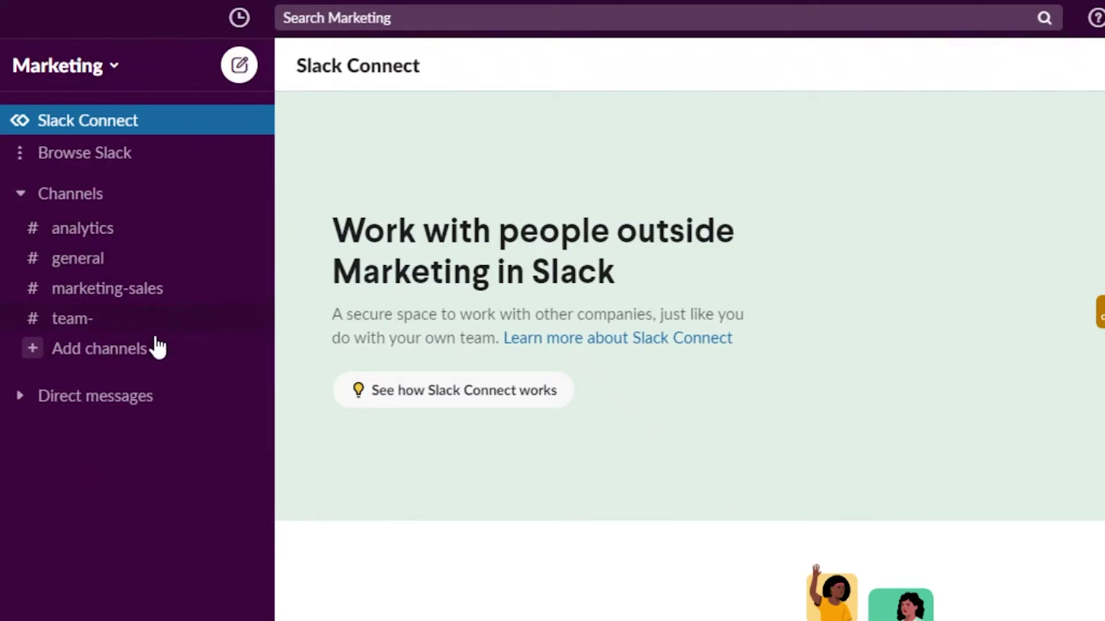
{"action": "left_click", "coordinate": [21, 395]}
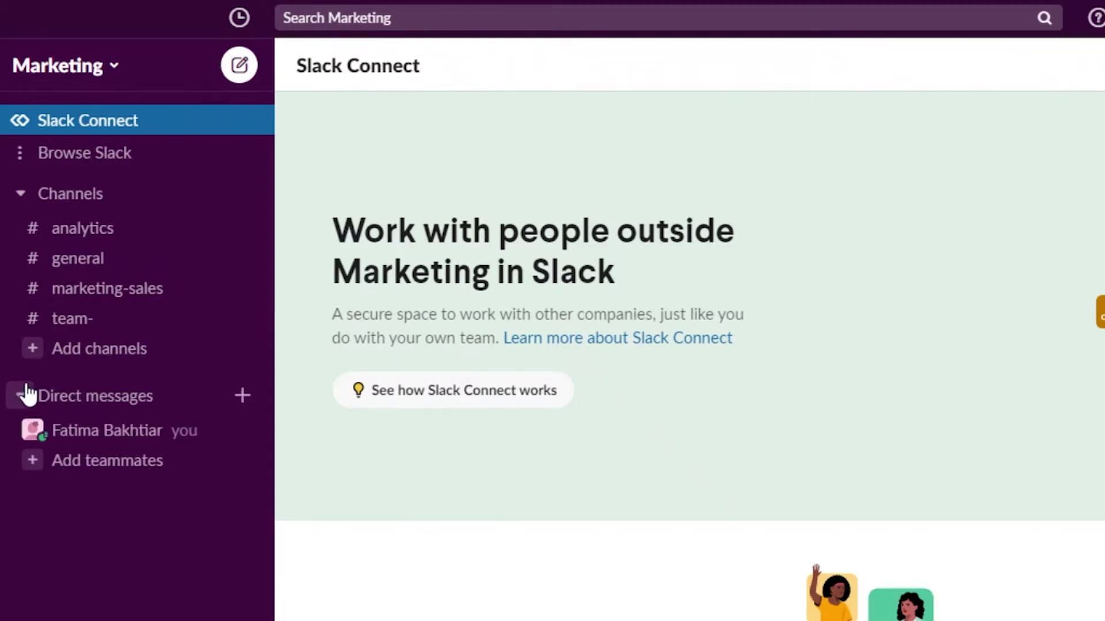
{"action": "left_click", "coordinate": [18, 410]}
{"action": "left_click", "coordinate": [16, 410]}
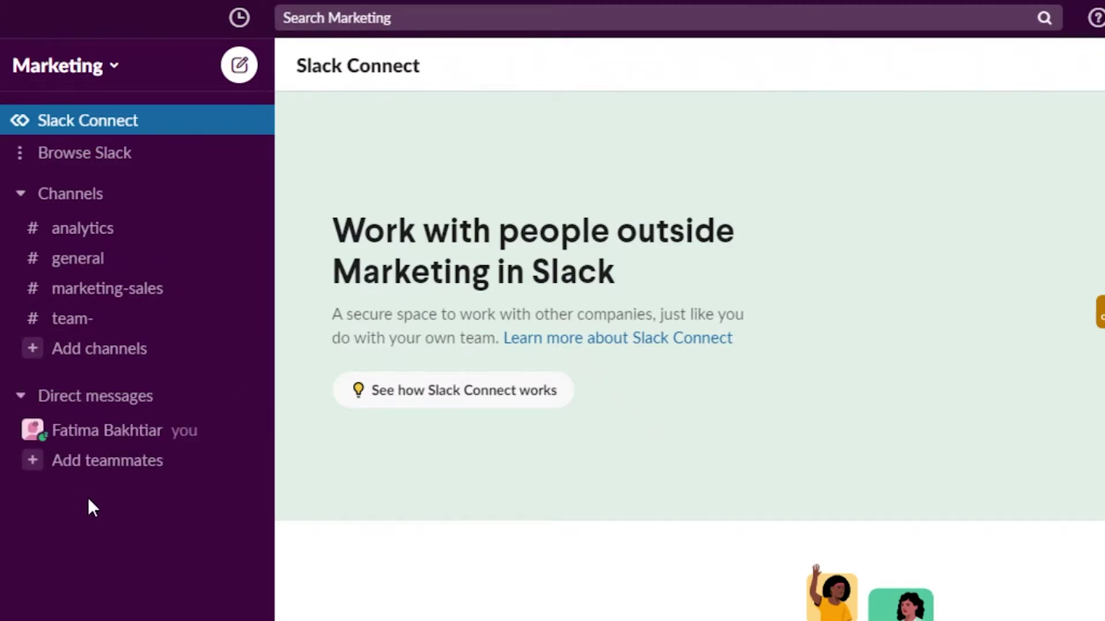
{"action": "left_click", "coordinate": [72, 473]}
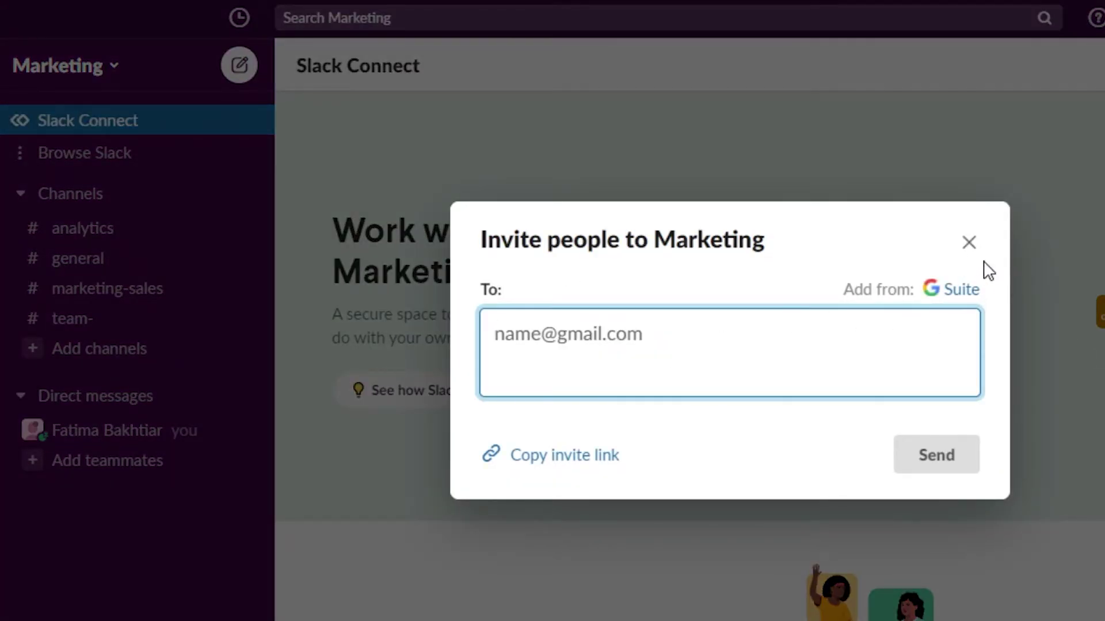
{"action": "left_click", "coordinate": [969, 243]}
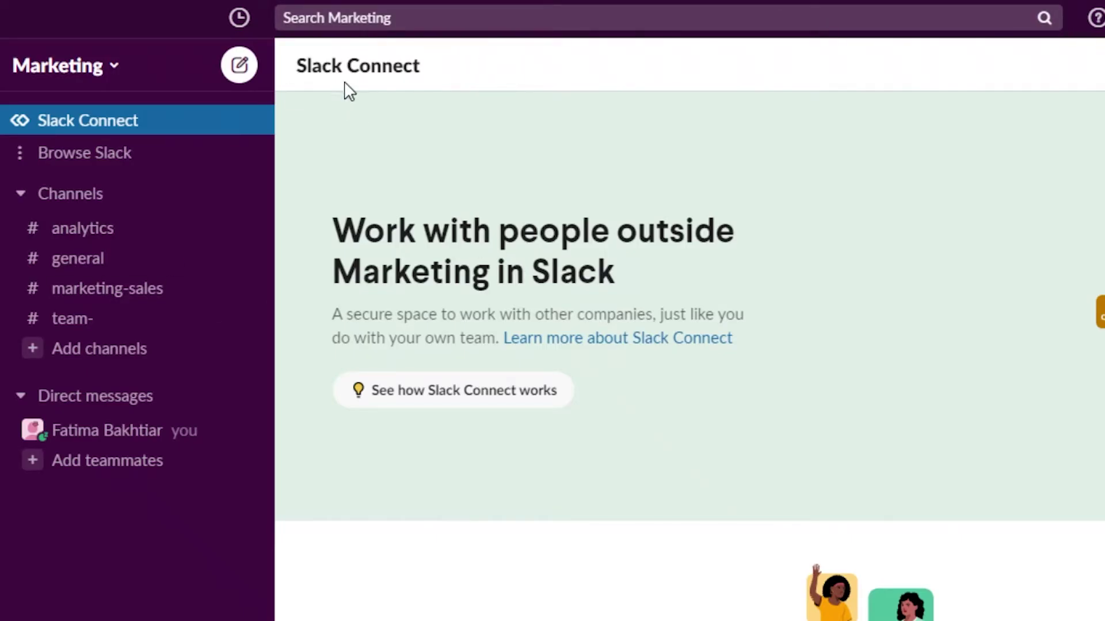
- From the account menu, start updating your status, then cancel without saving
{"action": "left_click", "coordinate": [1102, 17]}
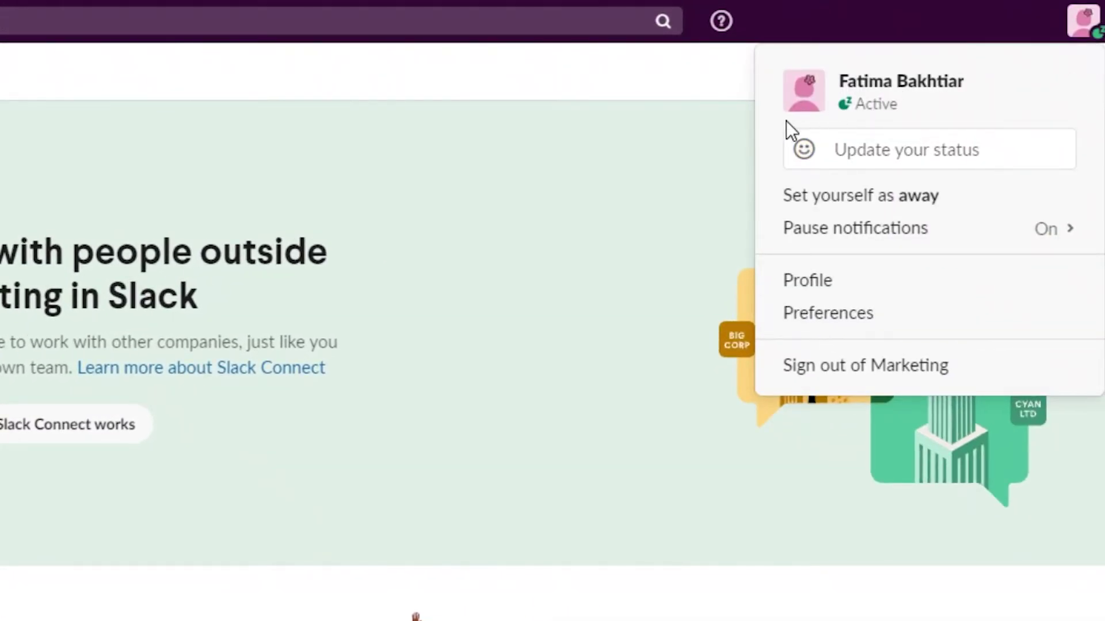
{"action": "left_click", "coordinate": [883, 165]}
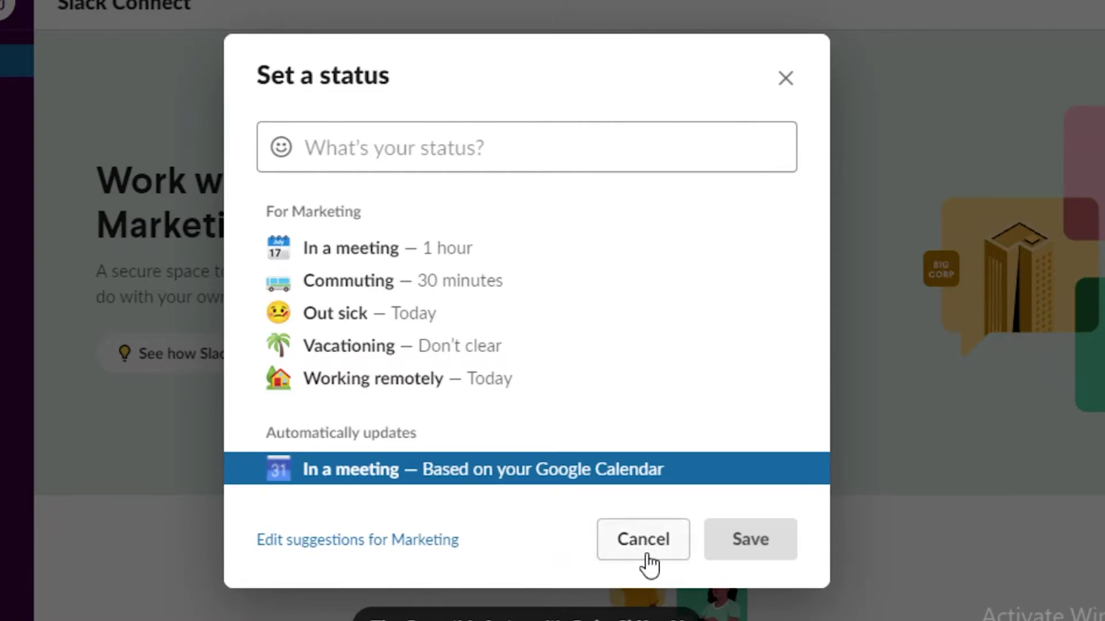
{"action": "left_click", "coordinate": [662, 537]}
- Reopen the account menu and dismiss it with Esc
{"action": "left_click", "coordinate": [1068, 13]}
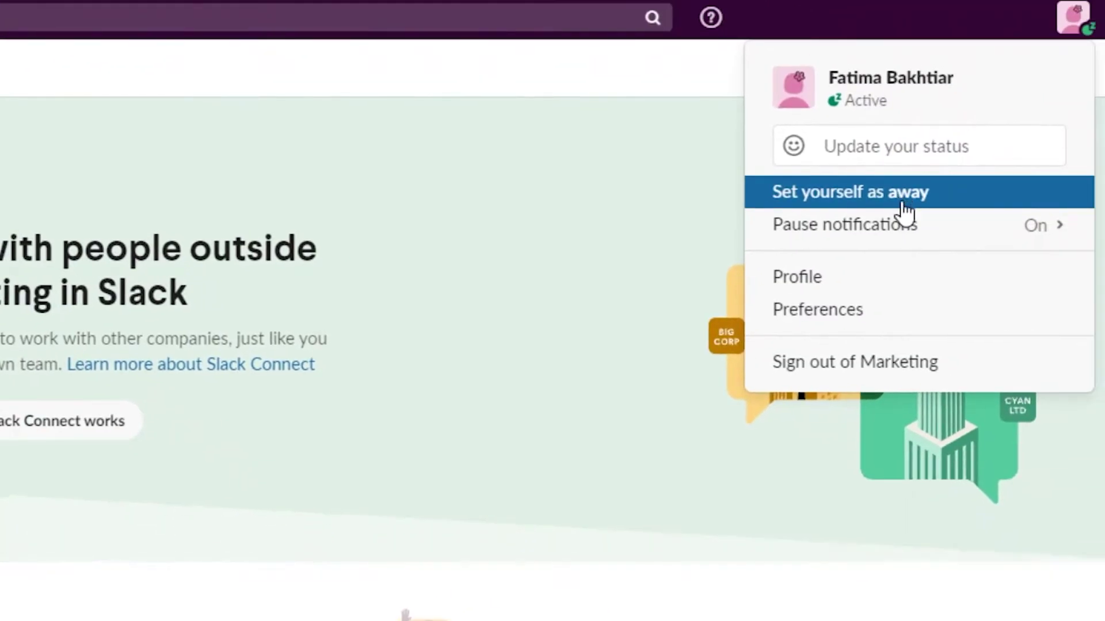
{"action": "mouse_move", "coordinate": [1048, 186]}
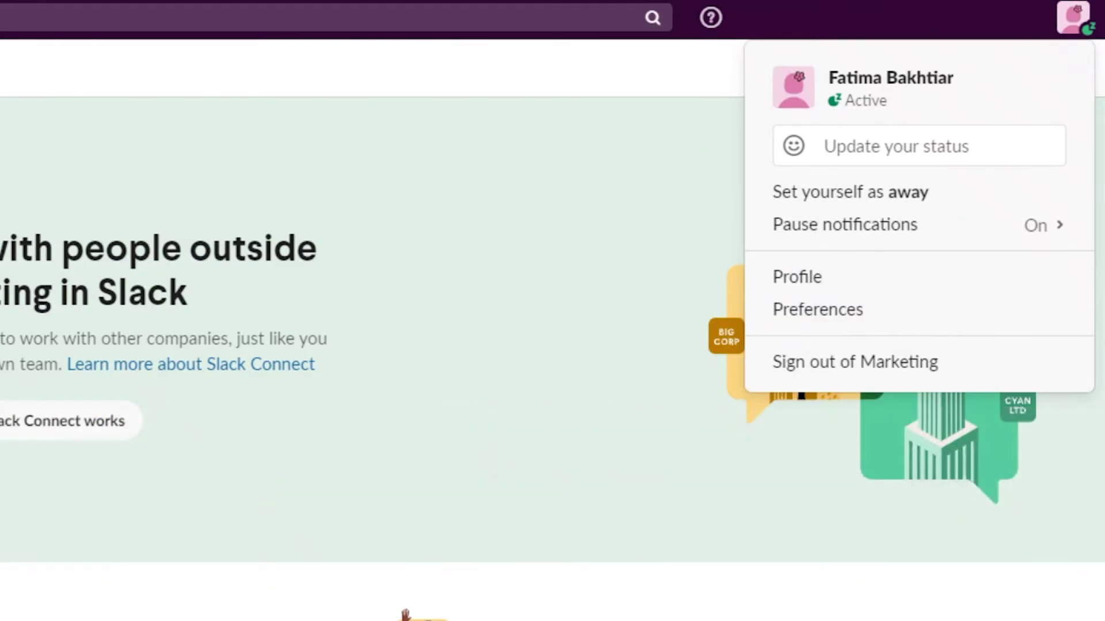
{"action": "key", "text": "Escape"}
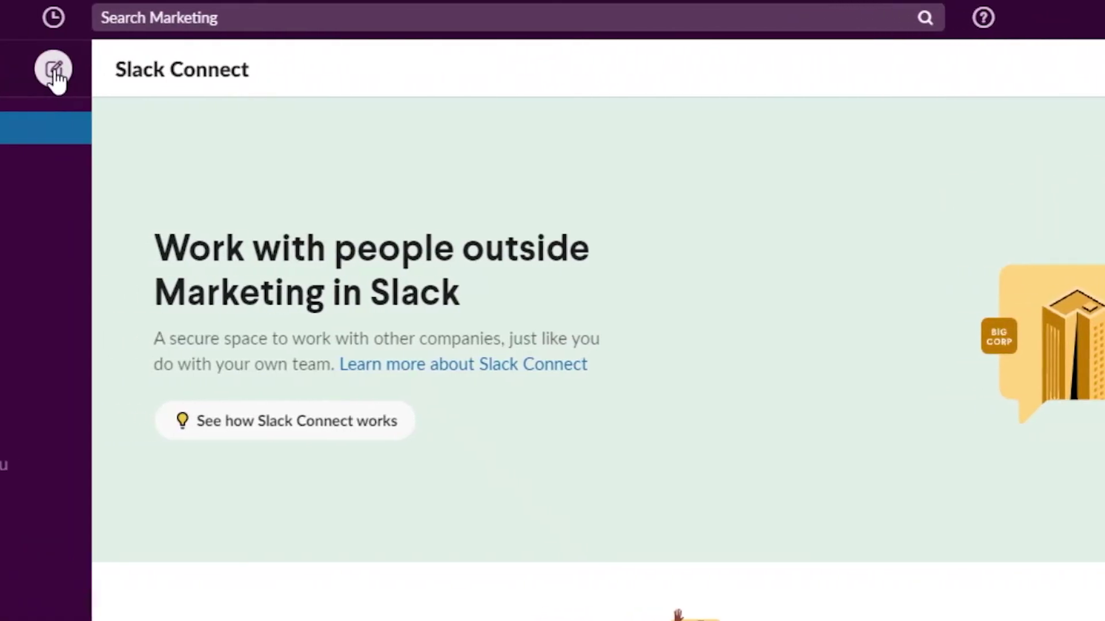
- Start a new message draft and show the Marketing menu's Add workspaces options
{"action": "left_click", "coordinate": [223, 70]}
{"action": "left_click", "coordinate": [46, 69]}
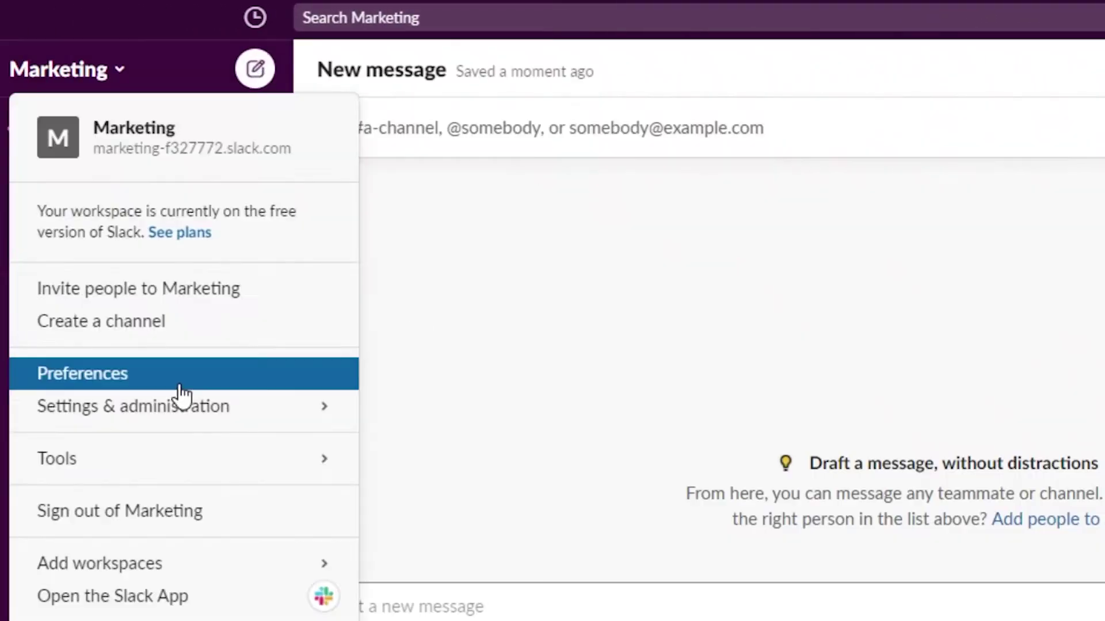
{"action": "mouse_move", "coordinate": [164, 582]}
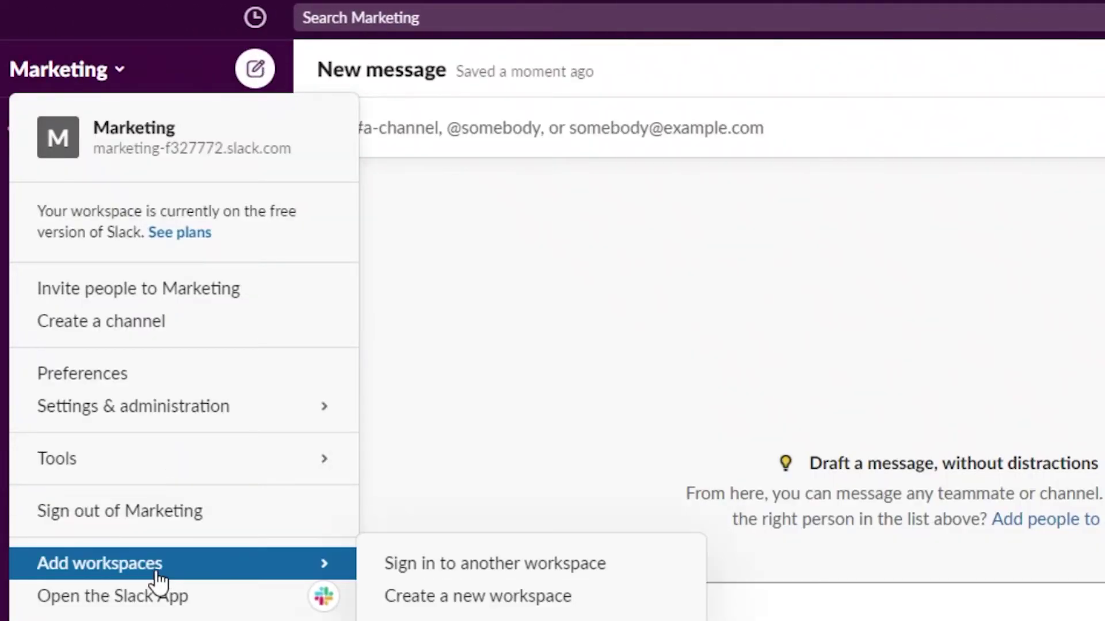
- Begin creating a new workspace and enter your email address
{"action": "left_click", "coordinate": [428, 598]}
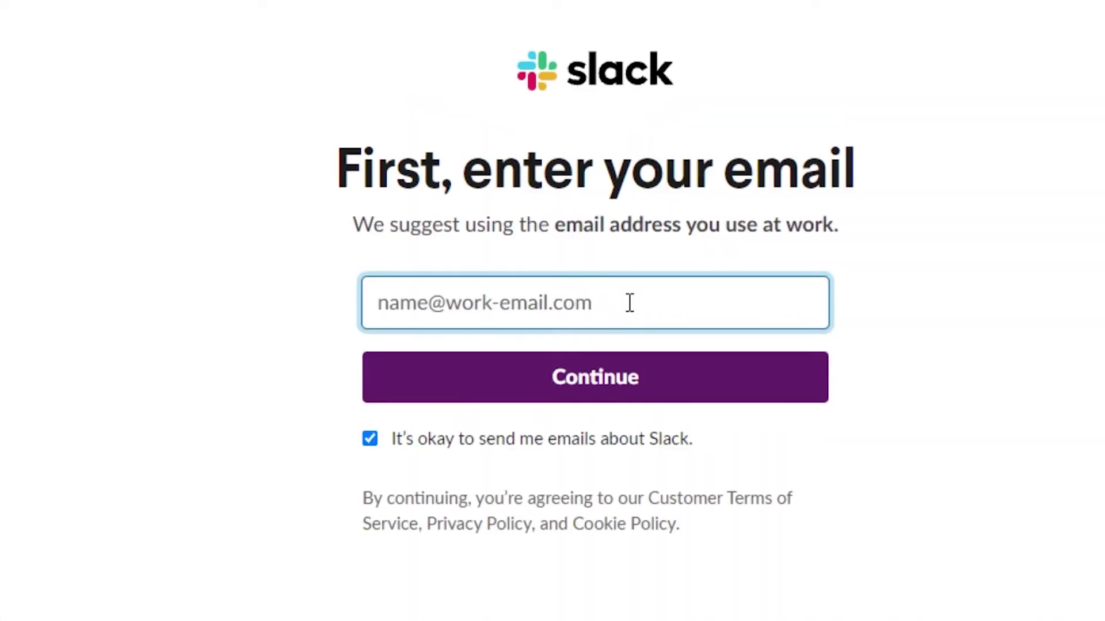
{"action": "type", "text": "b"}
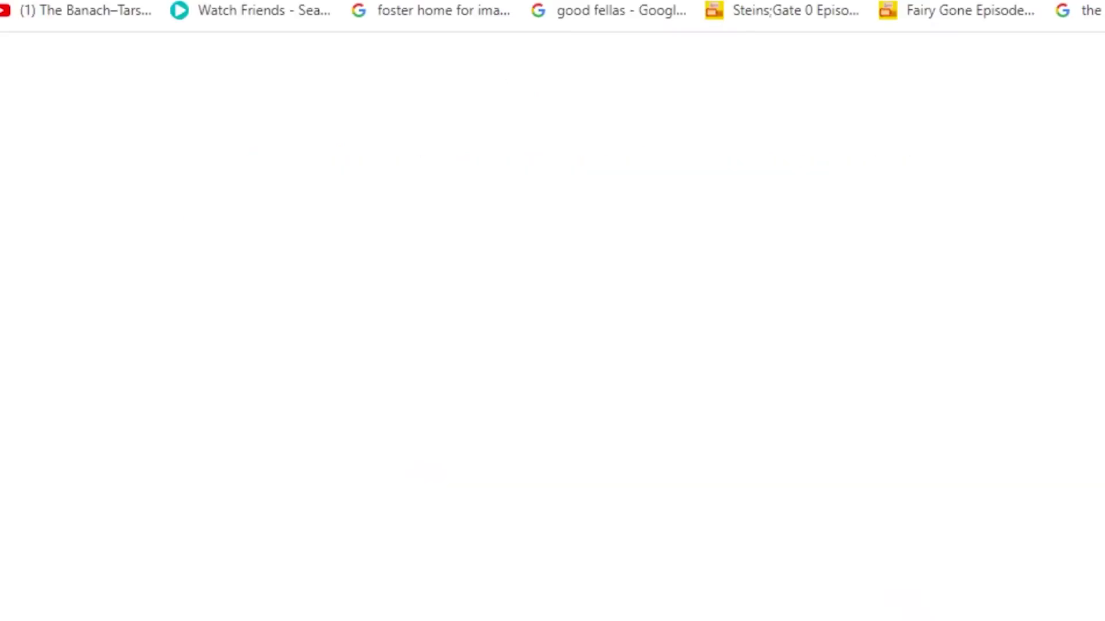
{"action": "type", "text": "gma"}
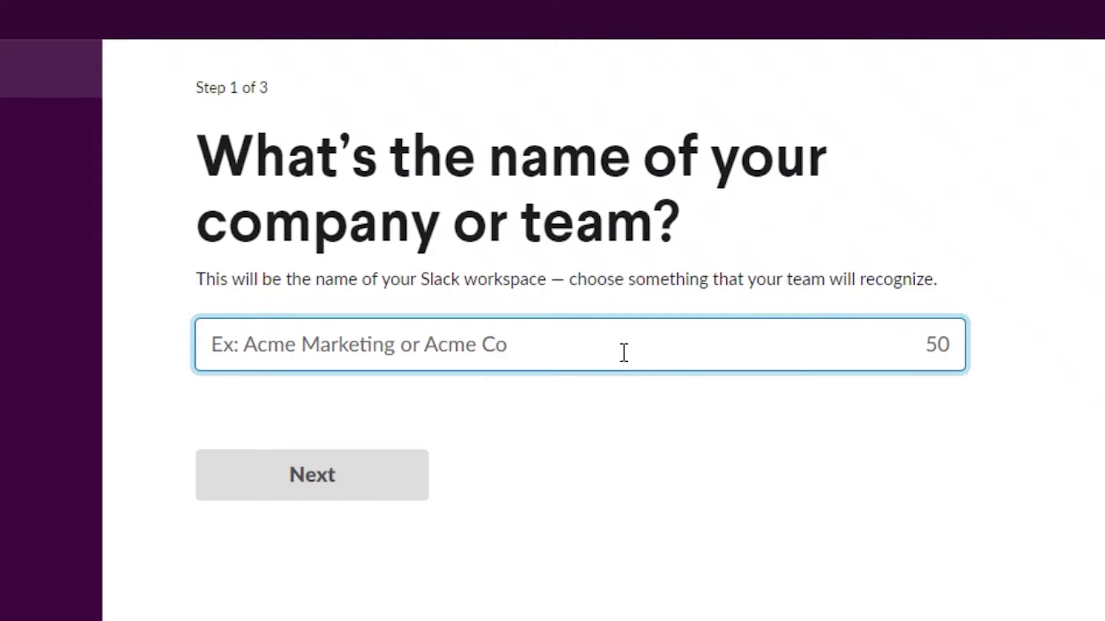
- Name the workspace PRO MARKETING and give OCTOBER as the current project
{"action": "type", "text": "PRO A"}
{"action": "key", "text": "BackSpace"}
{"action": "type", "text": "MARKETING"}
{"action": "left_click", "coordinate": [368, 485]}
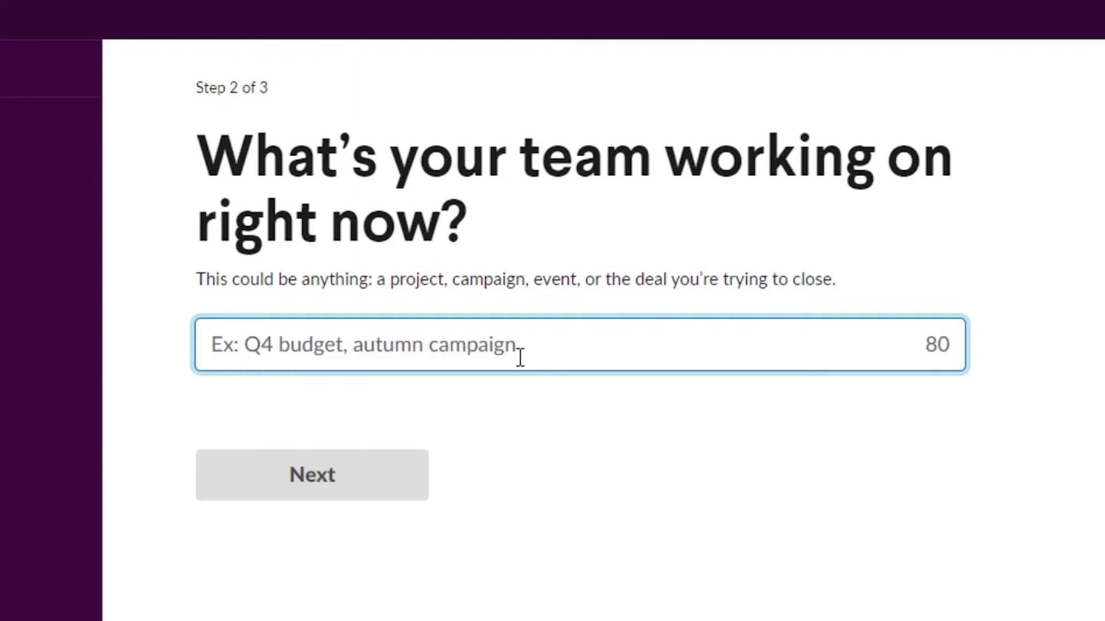
{"action": "type", "text": "OCTOBER"}
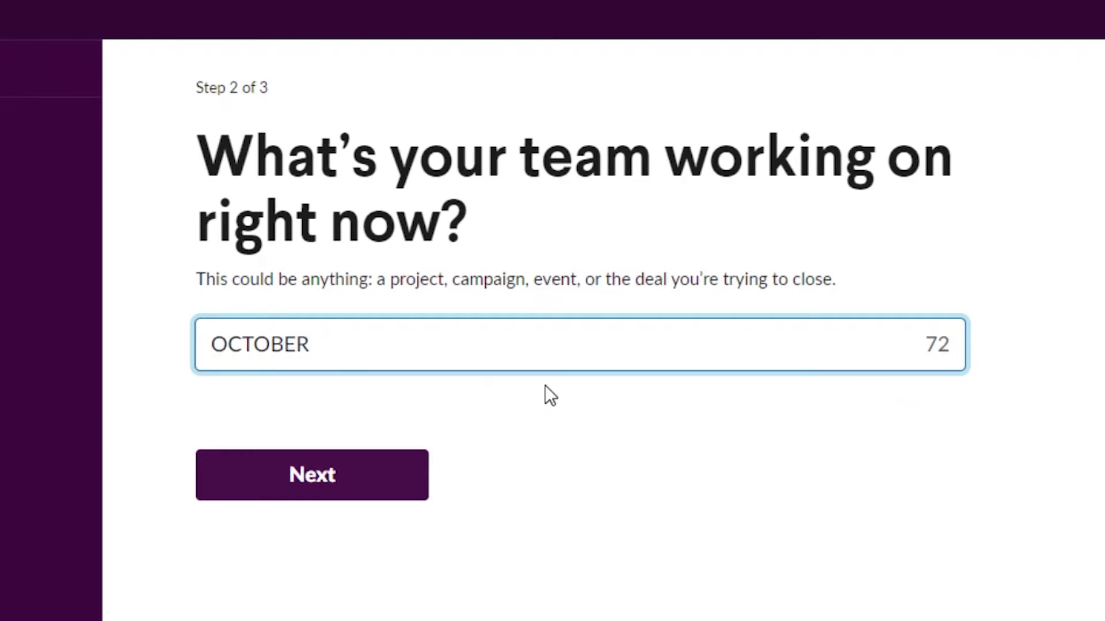
{"action": "left_click", "coordinate": [314, 496]}
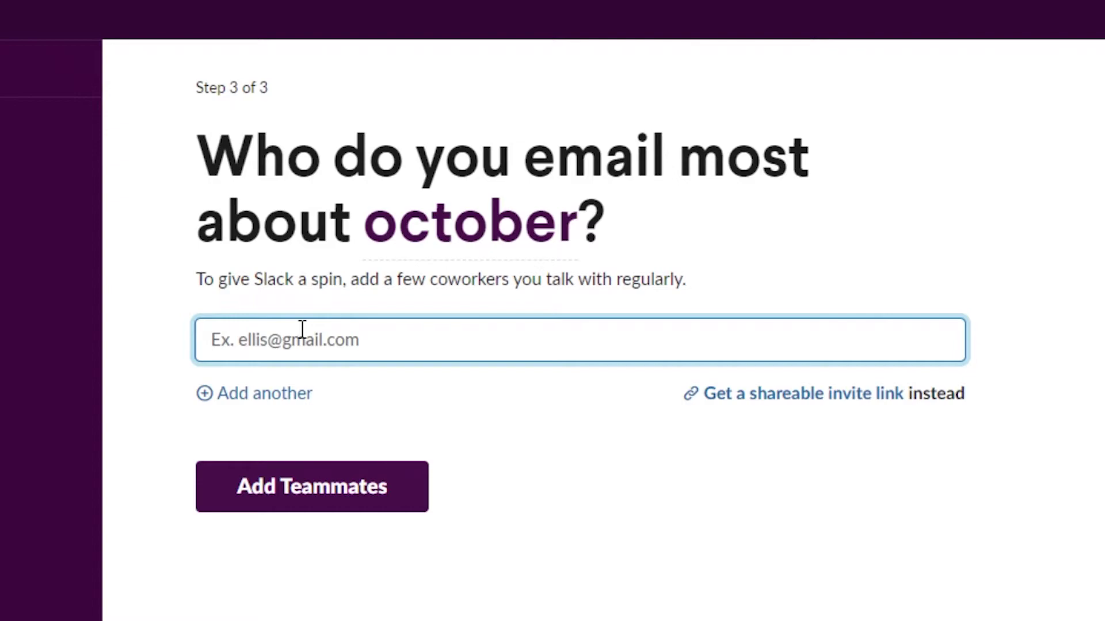
- Enter a coworker's e-mail address to invite, correcting the typo at its end
{"action": "type", "text": "WEA"}
{"action": "key", "text": "BackSpace"}
{"action": "key", "text": "BackSpace"}
{"action": "key", "text": "BackSpace"}
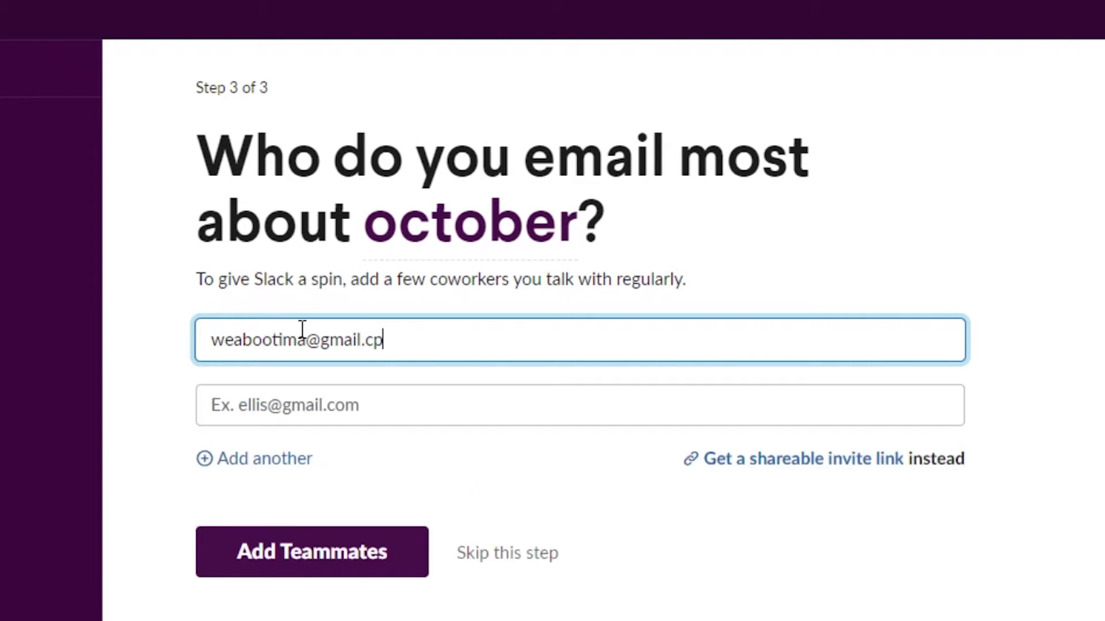
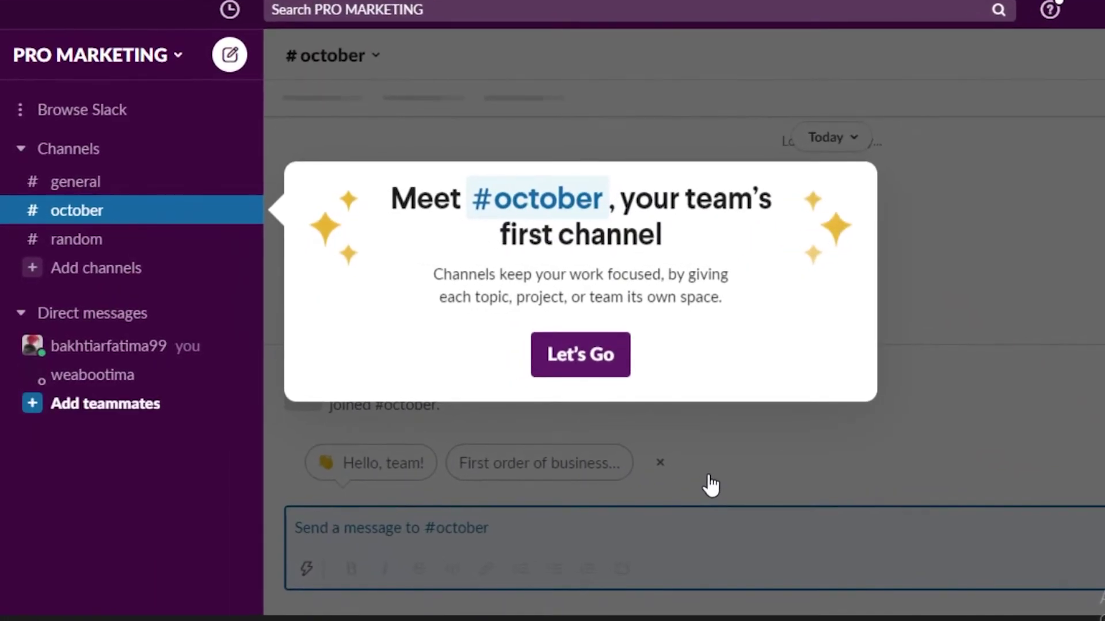
- Dismiss the welcome message and start creating a new channel
{"action": "left_click", "coordinate": [585, 356]}
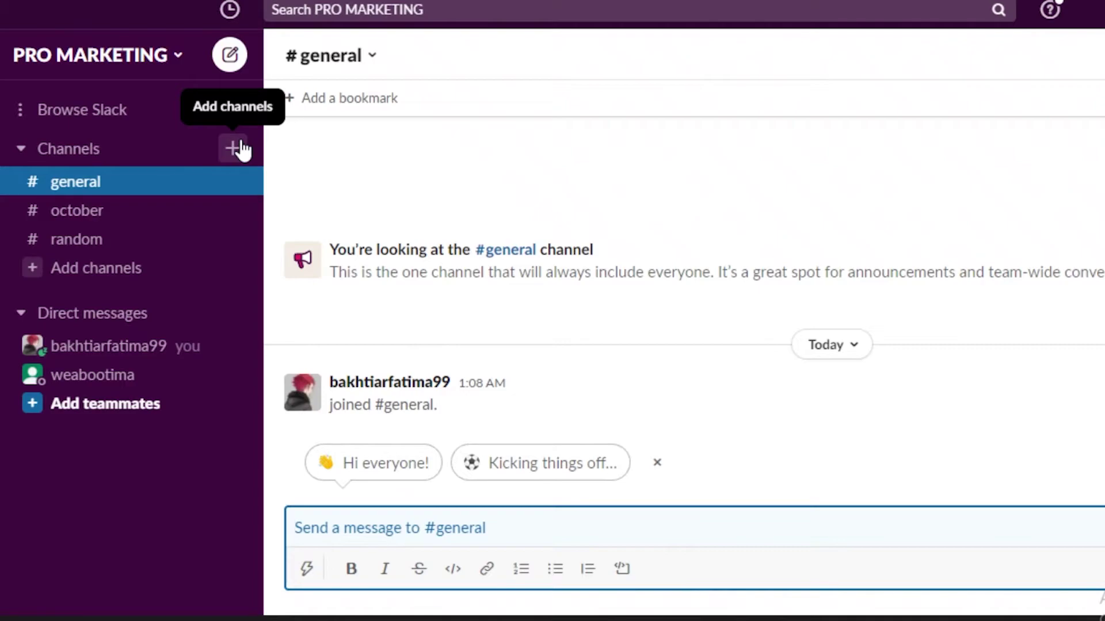
{"action": "left_click", "coordinate": [232, 149]}
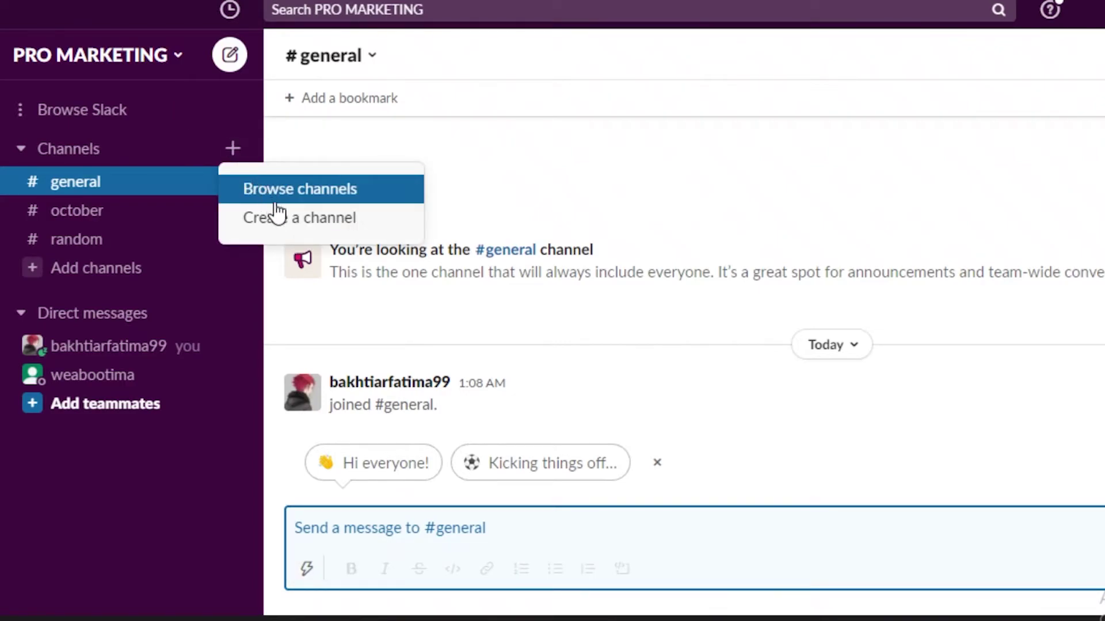
{"action": "left_click", "coordinate": [279, 217]}
- Name the new channel newlaunch, replacing the invalid #marketingana name
{"action": "left_click", "coordinate": [572, 262]}
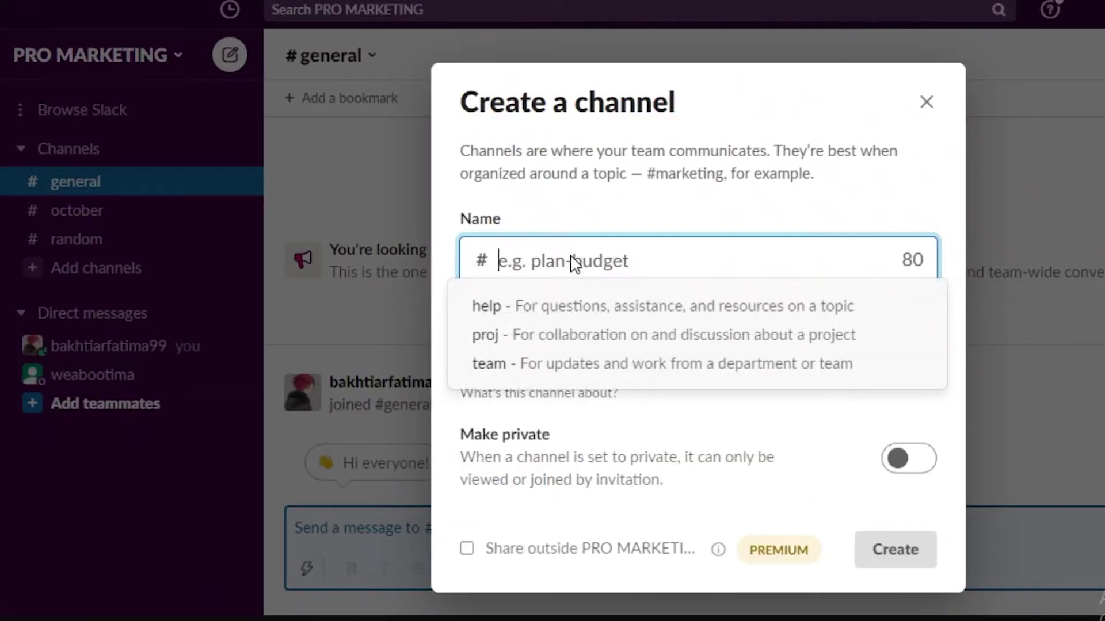
{"action": "type", "text": "#"}
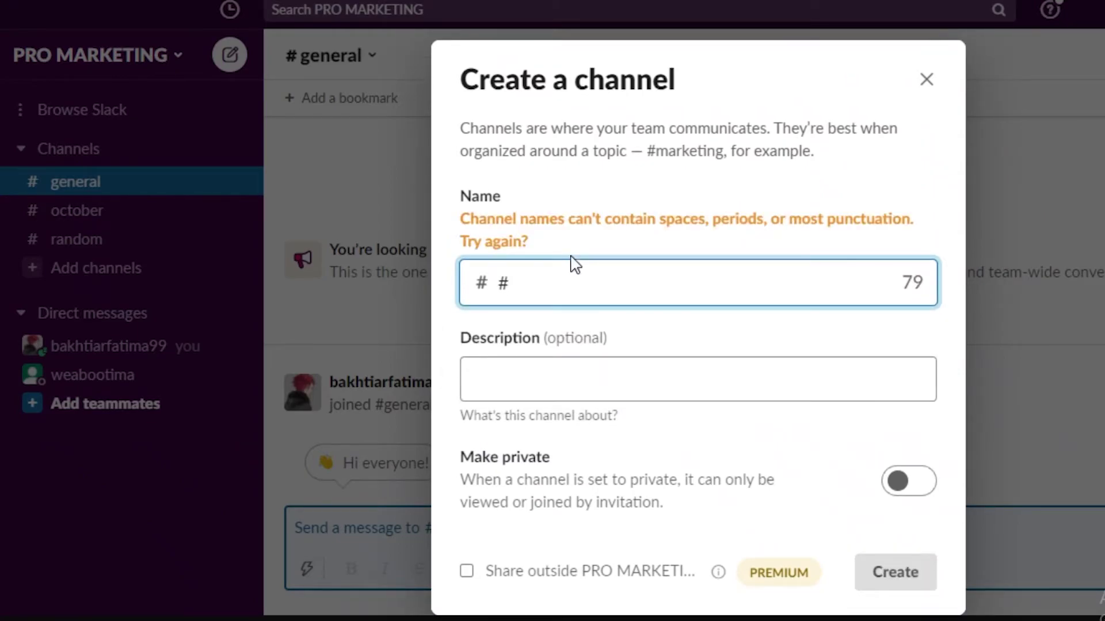
{"action": "type", "text": "marketinganalysi"}
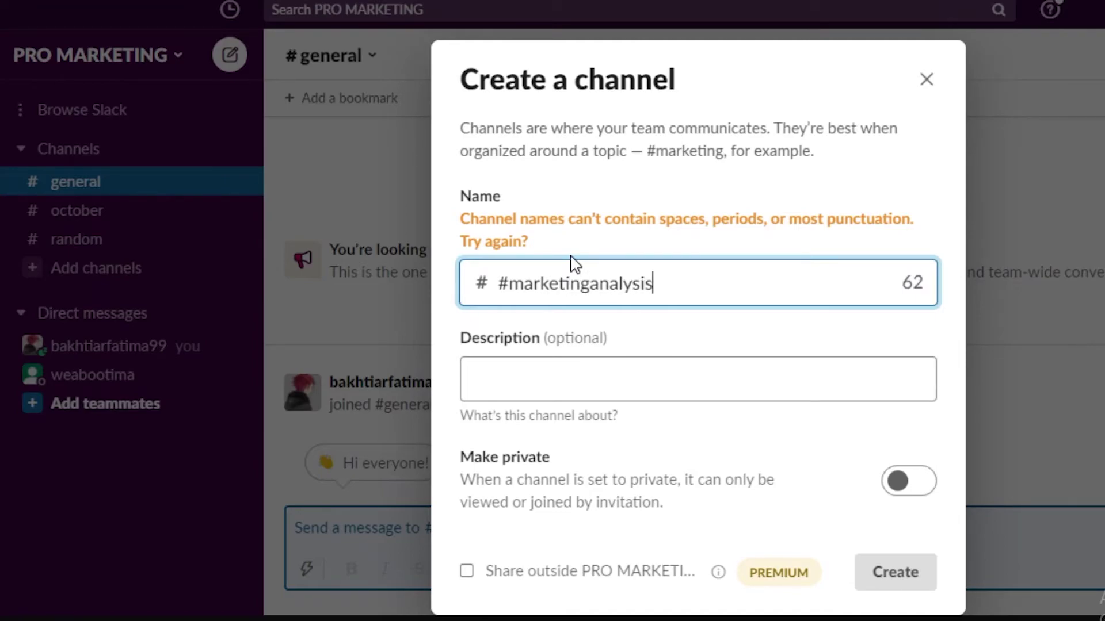
{"action": "key", "text": "ctrl+a"}
{"action": "key", "text": "BackSpace"}
{"action": "type", "text": "newpro"}
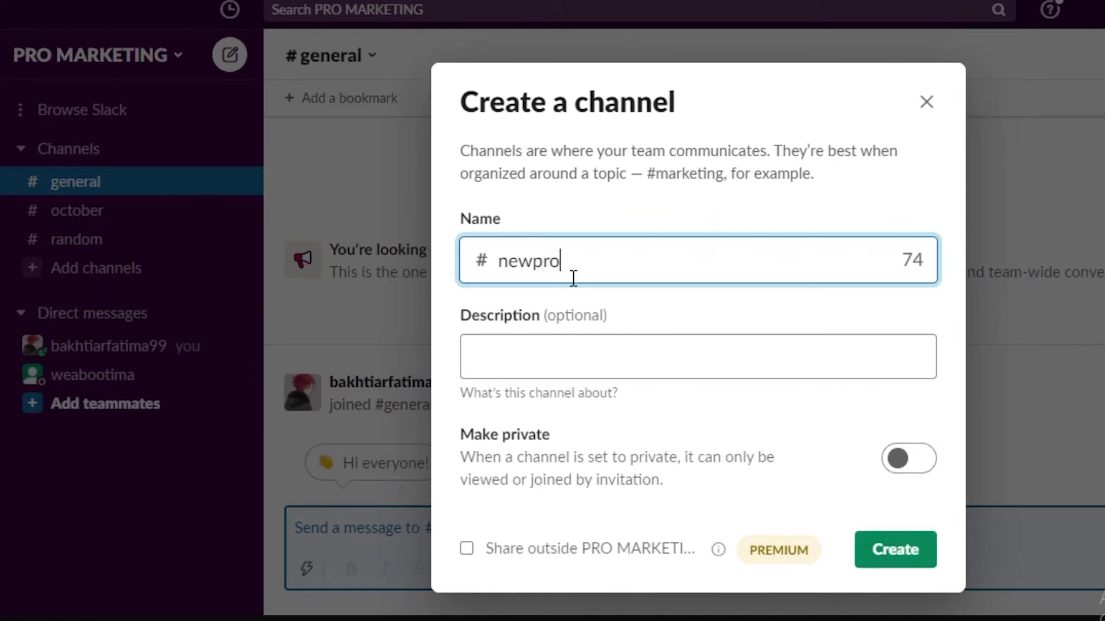
{"action": "key", "text": "BackSpace"}
{"action": "key", "text": "BackSpace"}
{"action": "key", "text": "BackSpace"}
{"action": "key", "text": "BackSpace"}
{"action": "type", "text": "launch"}
- Keep the channel public by toggling Make private on and back off
{"action": "left_click", "coordinate": [522, 366]}
{"action": "left_click", "coordinate": [912, 463]}
{"action": "left_click", "coordinate": [922, 465]}
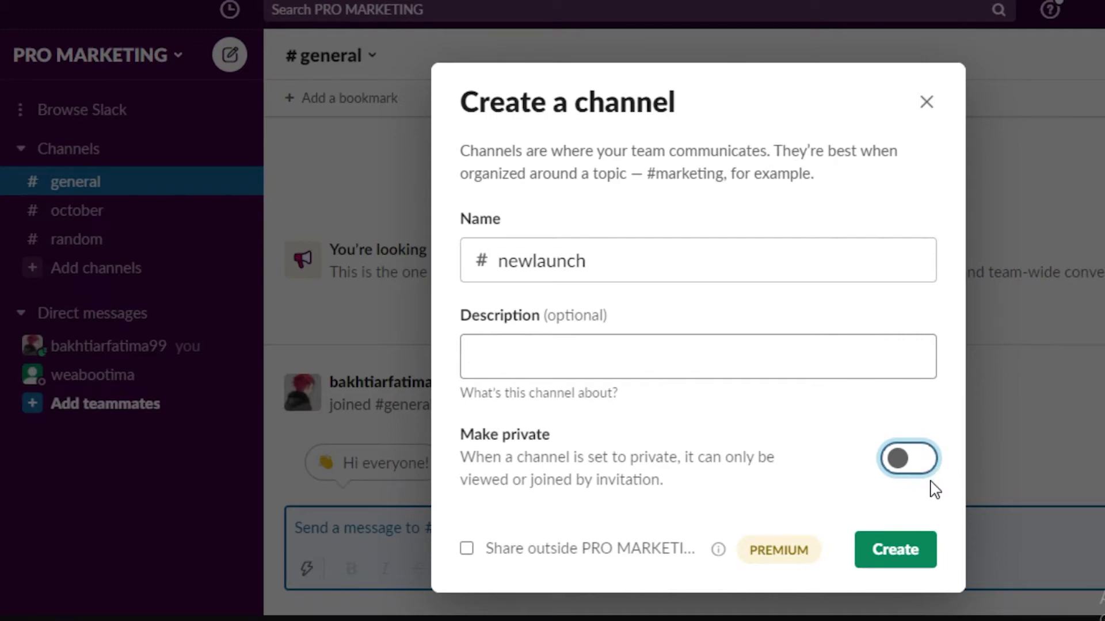
- Keep #newlaunch public after checking the private-channel warning, and create the channel
{"action": "left_click", "coordinate": [910, 483]}
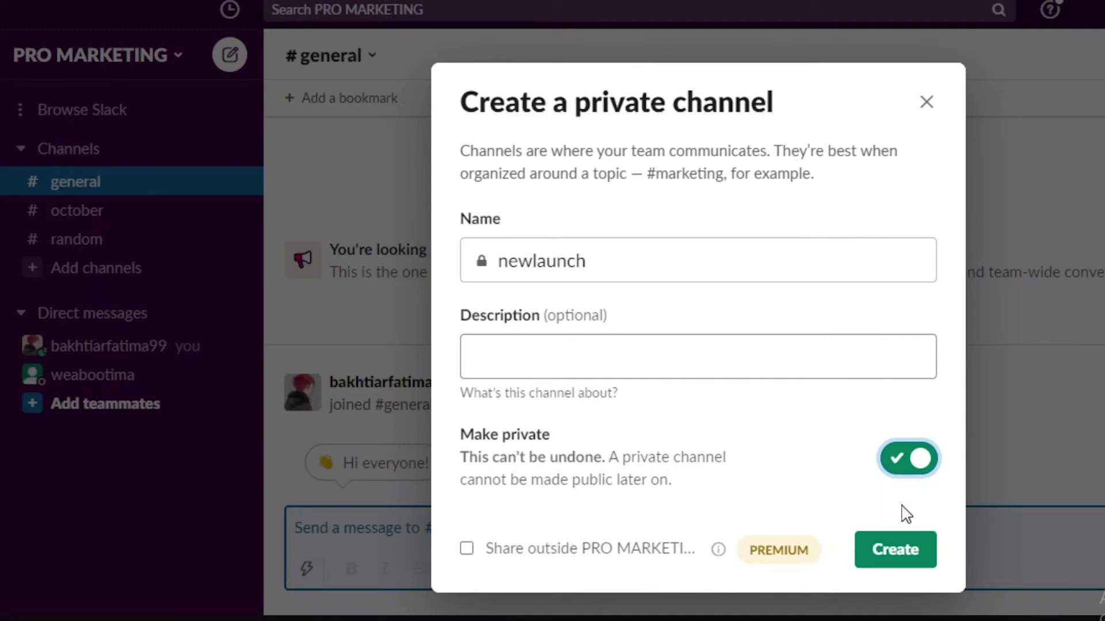
{"action": "left_click", "coordinate": [888, 469]}
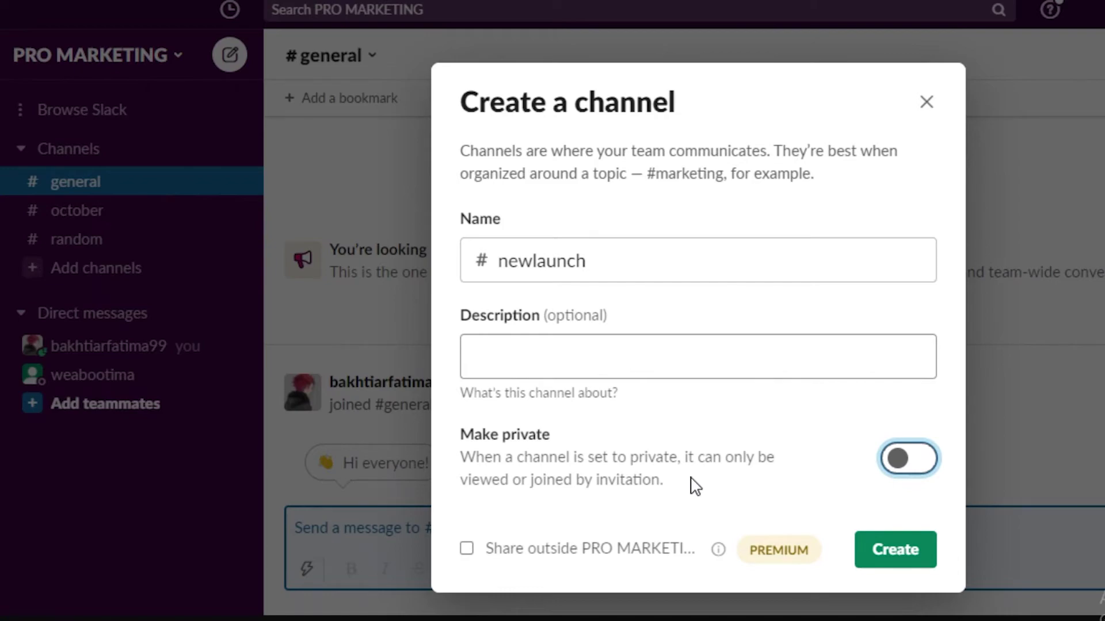
{"action": "left_click", "coordinate": [891, 556]}
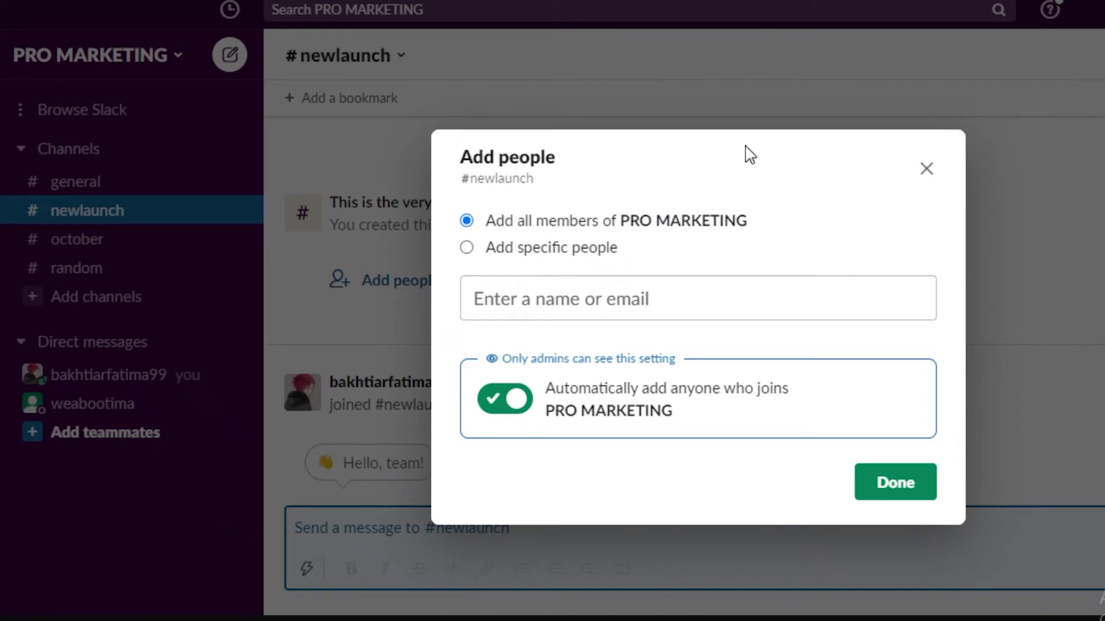
- Add all PRO MARKETING members to #newlaunch, keeping auto-add on for new joiners
{"action": "left_click", "coordinate": [575, 246]}
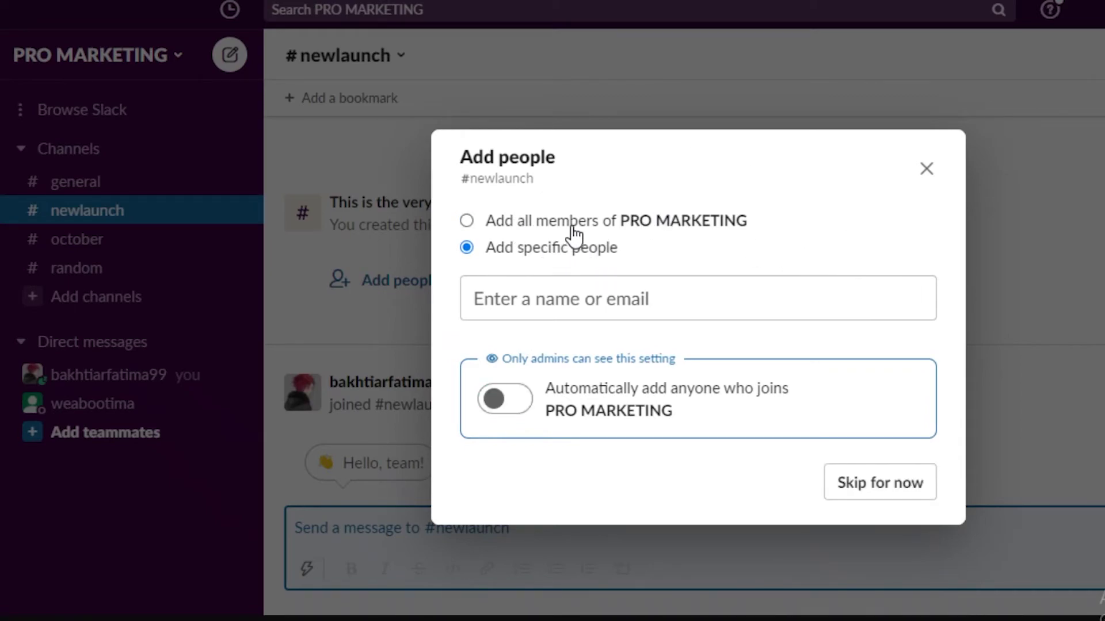
{"action": "left_click", "coordinate": [644, 225]}
{"action": "left_click", "coordinate": [903, 488]}
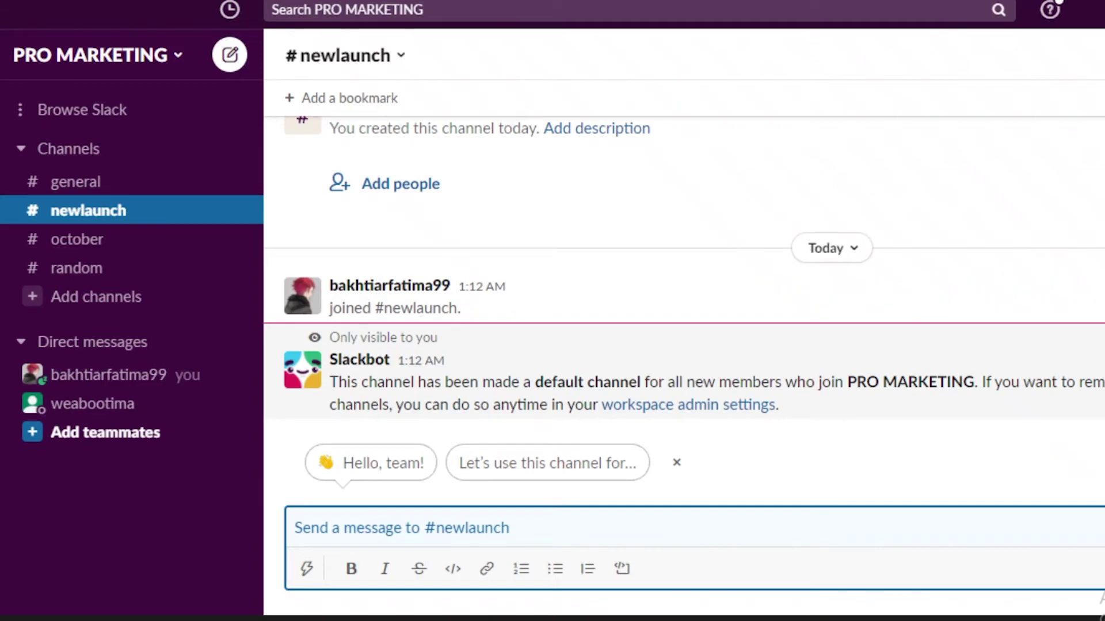
- Check the #newlaunch members, then review Workflows, Apps and email-forwarding under Integrations
{"action": "left_click", "coordinate": [330, 55]}
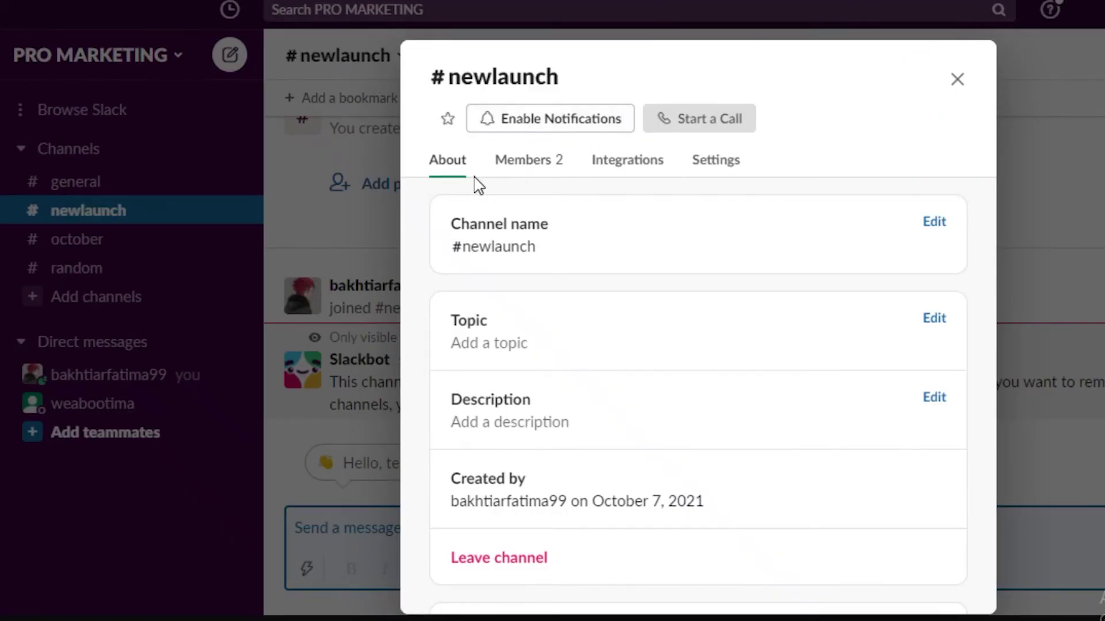
{"action": "left_click", "coordinate": [512, 175]}
{"action": "left_click", "coordinate": [621, 171]}
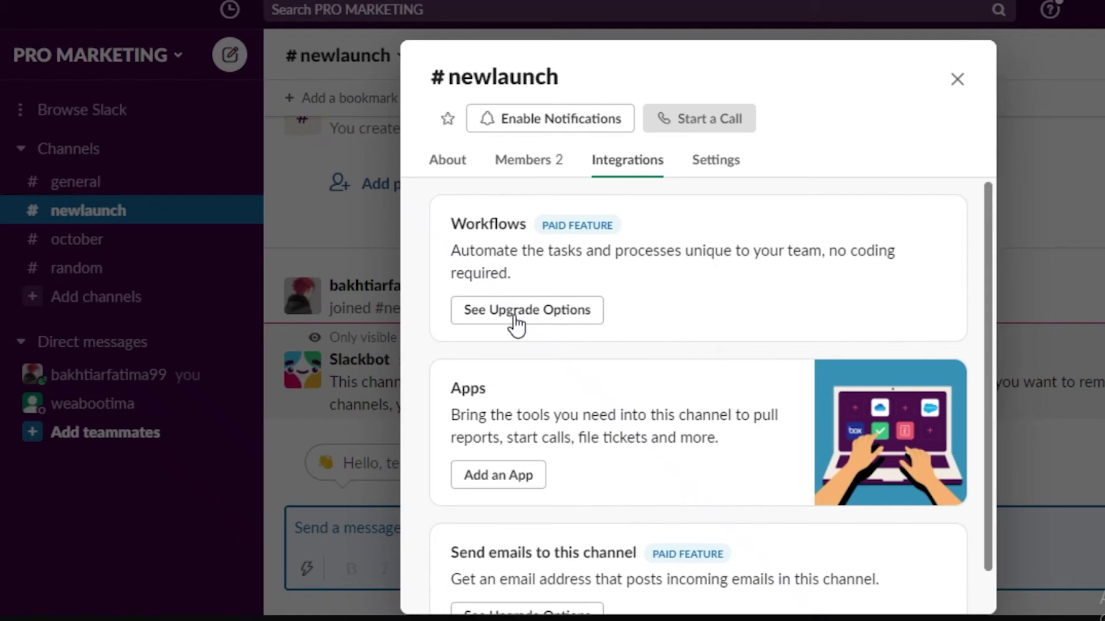
{"action": "scroll", "coordinate": [552, 420], "scroll_direction": "down", "scroll_amount": 2}
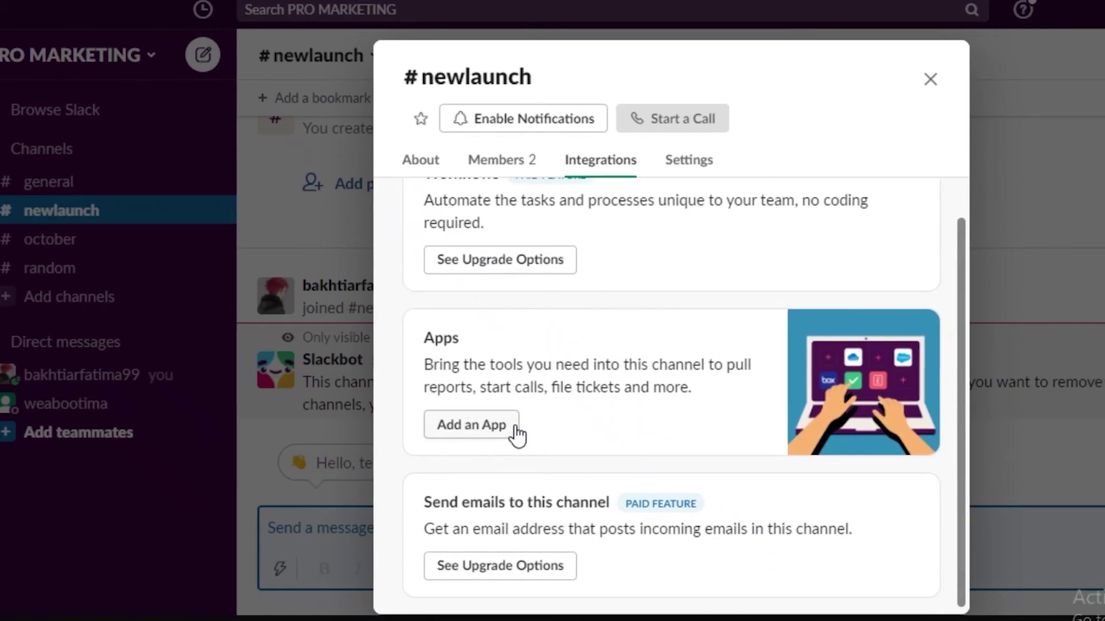
- Browse the installable apps for #newlaunch, such as Slack for Gmail, Asana, Box File Picker and HubSpot
{"action": "left_click", "coordinate": [538, 437]}
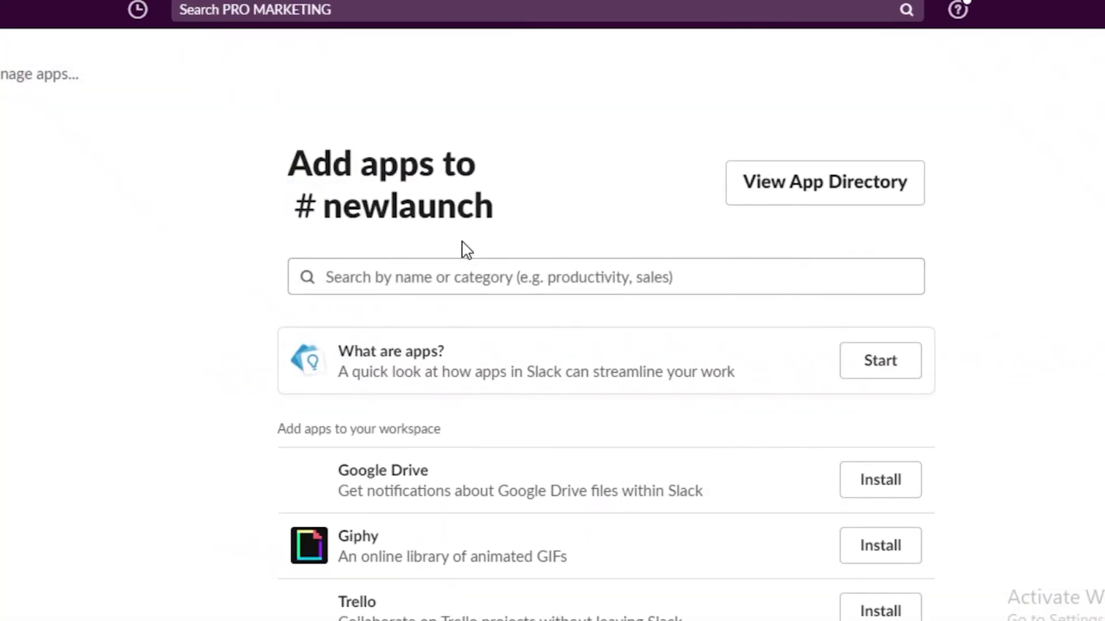
{"action": "scroll", "coordinate": [438, 567], "scroll_direction": "down", "scroll_amount": 3}
{"action": "scroll", "coordinate": [443, 557], "scroll_direction": "up", "scroll_amount": 3}
{"action": "scroll", "coordinate": [441, 480], "scroll_direction": "down", "scroll_amount": 6}
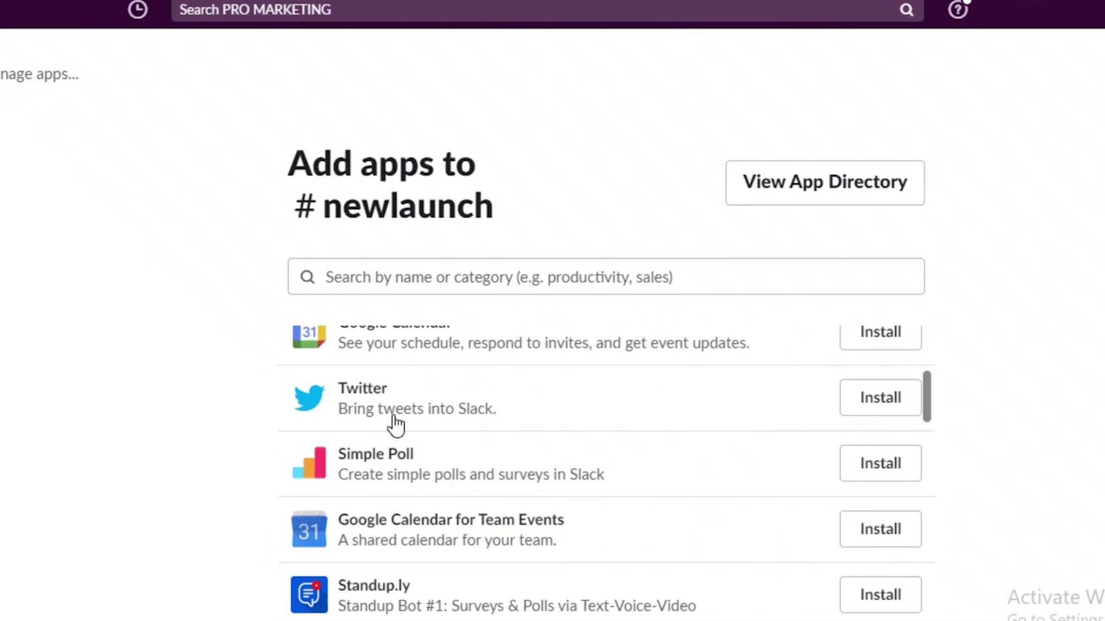
{"action": "scroll", "coordinate": [415, 451], "scroll_direction": "up", "scroll_amount": 3}
{"action": "scroll", "coordinate": [439, 481], "scroll_direction": "down", "scroll_amount": 10}
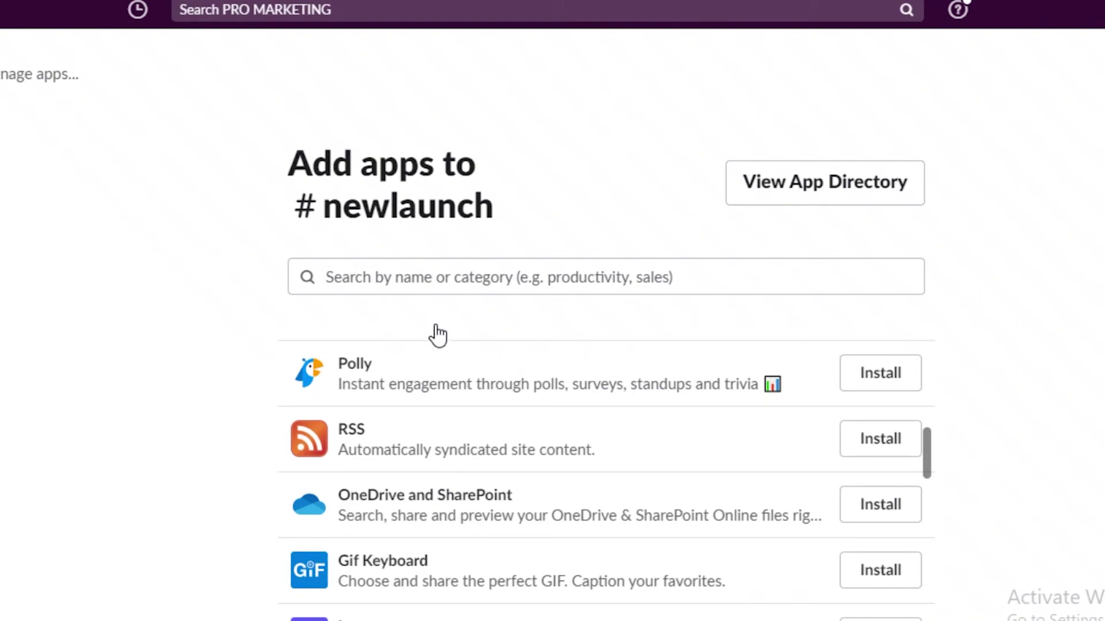
{"action": "scroll", "coordinate": [508, 420], "scroll_direction": "down", "scroll_amount": 5}
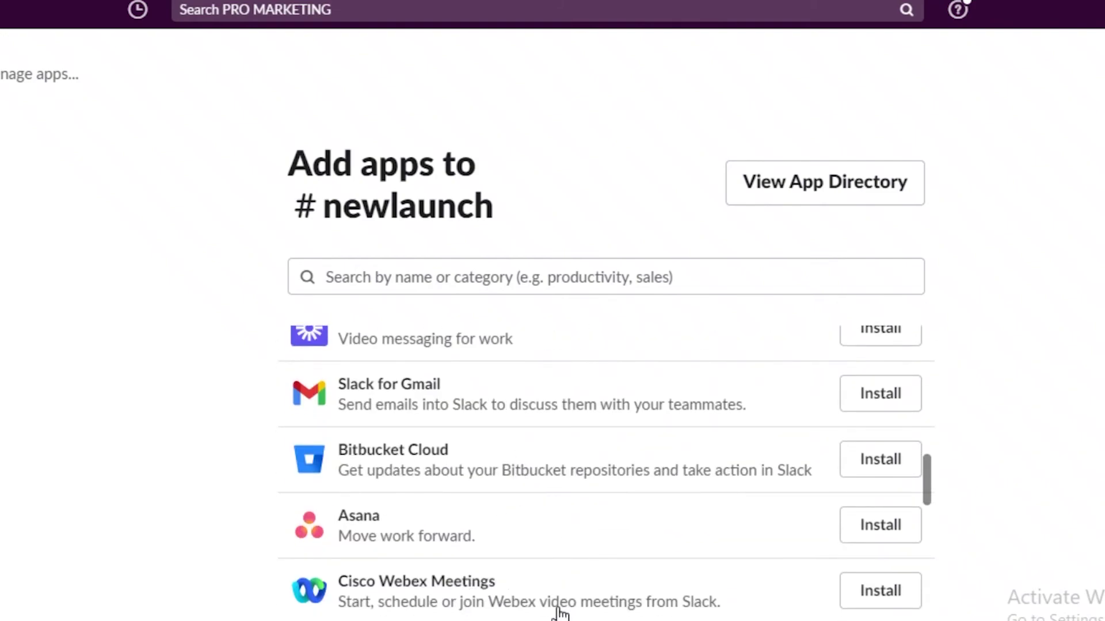
{"action": "scroll", "coordinate": [351, 530], "scroll_direction": "up", "scroll_amount": 2}
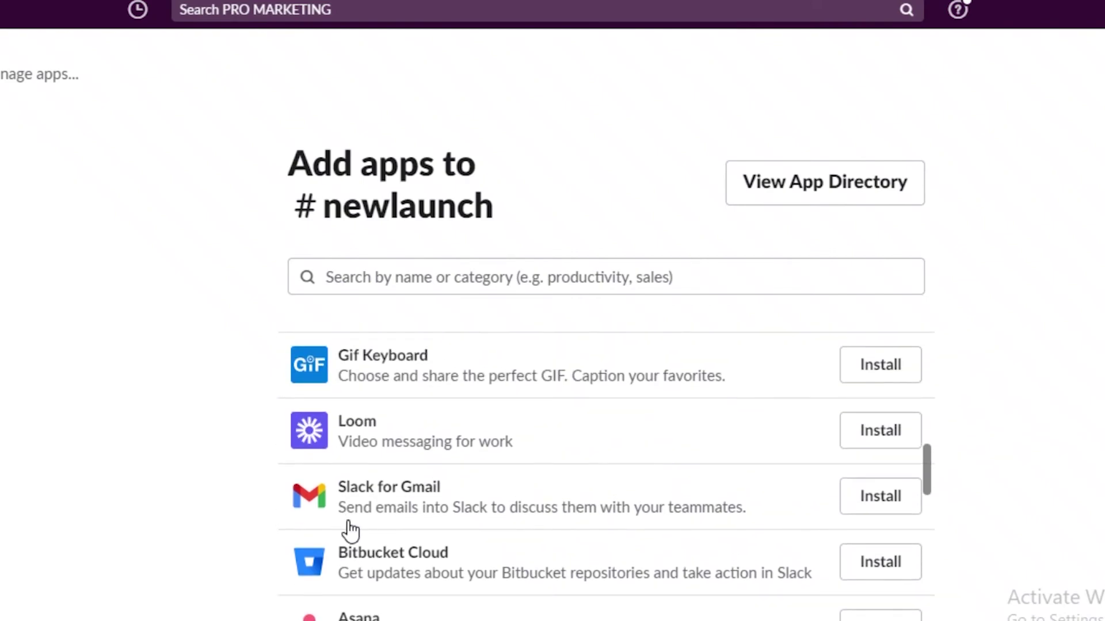
{"action": "scroll", "coordinate": [348, 527], "scroll_direction": "down", "scroll_amount": 5}
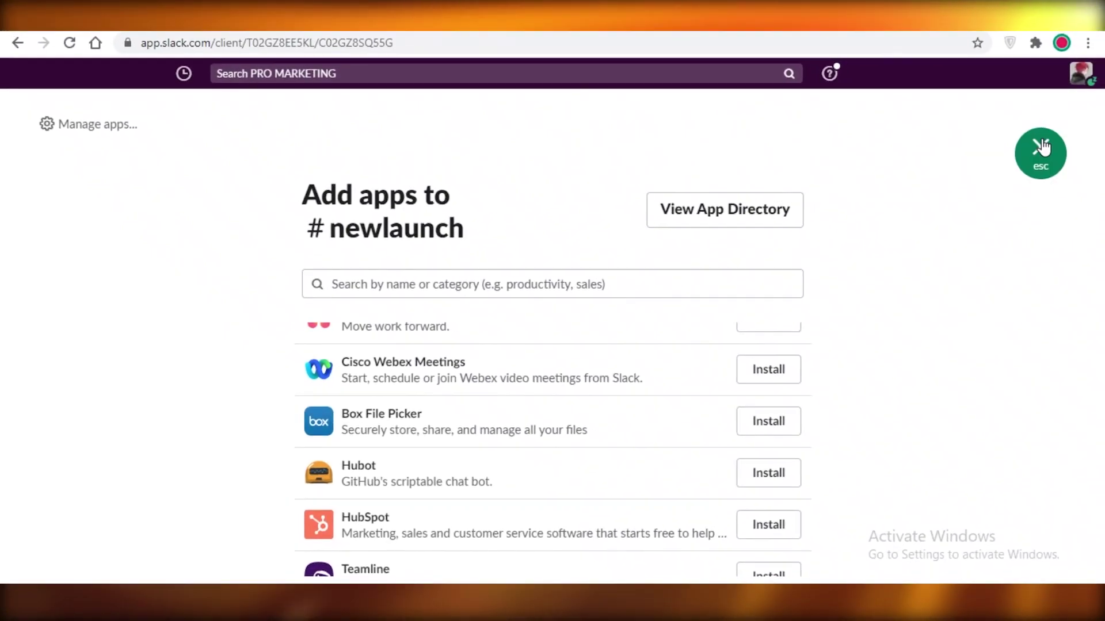
{"action": "left_click", "coordinate": [1040, 151]}
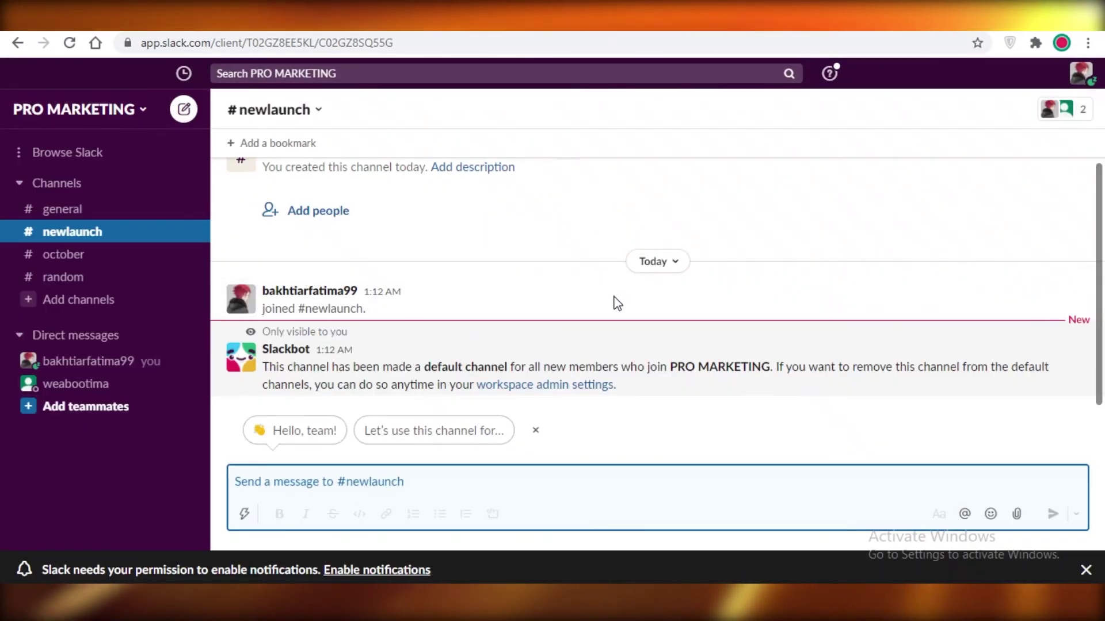
{"action": "left_click", "coordinate": [274, 109]}
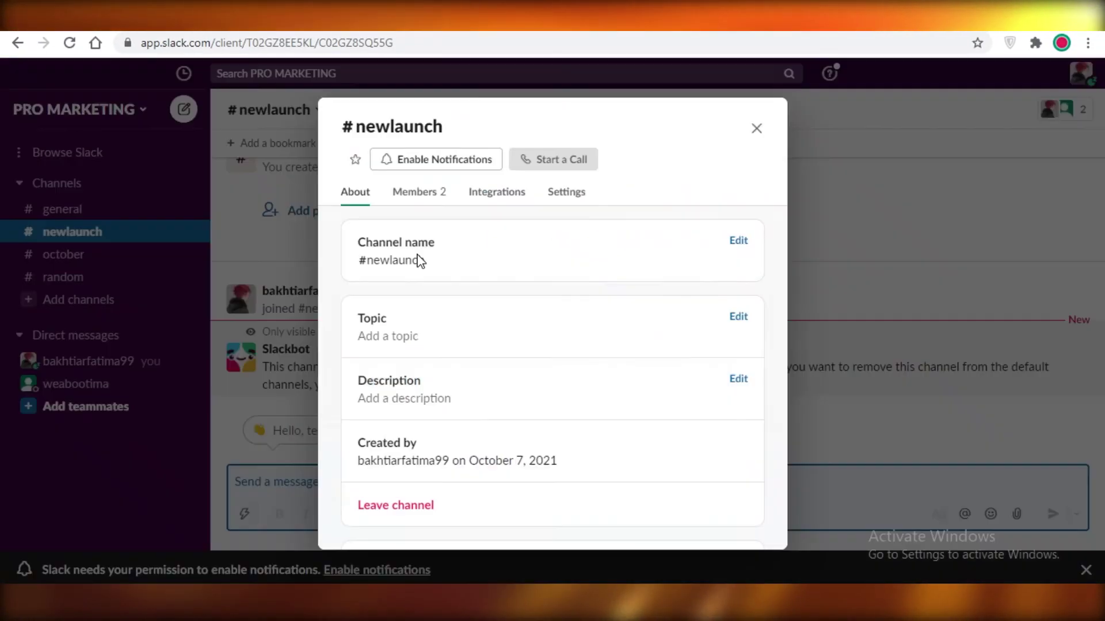
{"action": "left_click", "coordinate": [1030, 387]}
{"action": "left_click", "coordinate": [443, 167]}
{"action": "left_click", "coordinate": [497, 192]}
{"action": "left_click", "coordinate": [574, 200]}
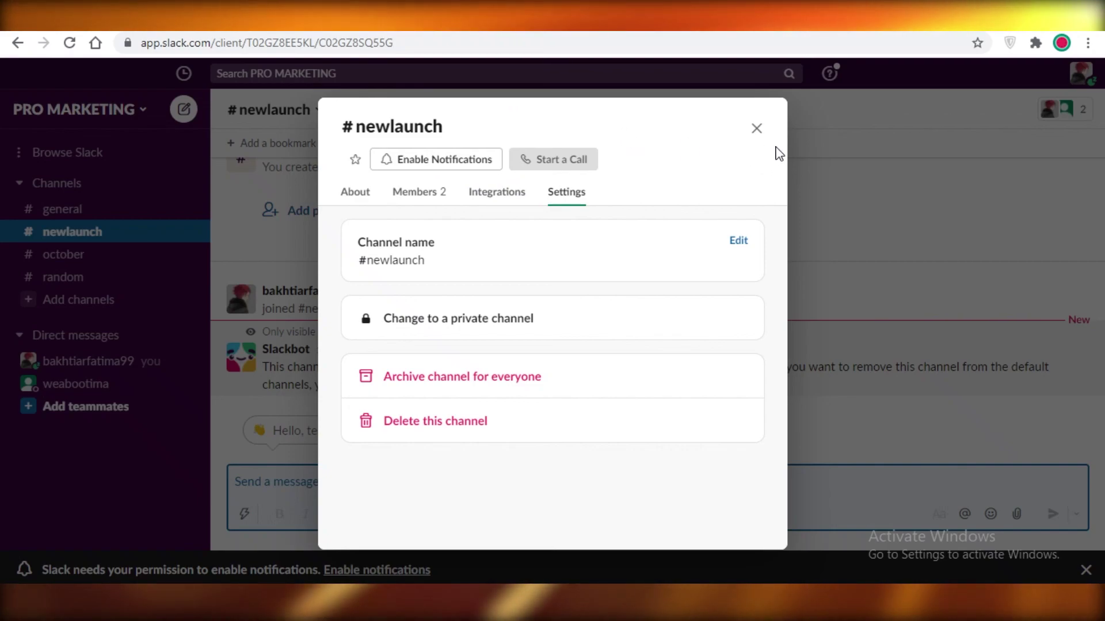
{"action": "left_click", "coordinate": [756, 129]}
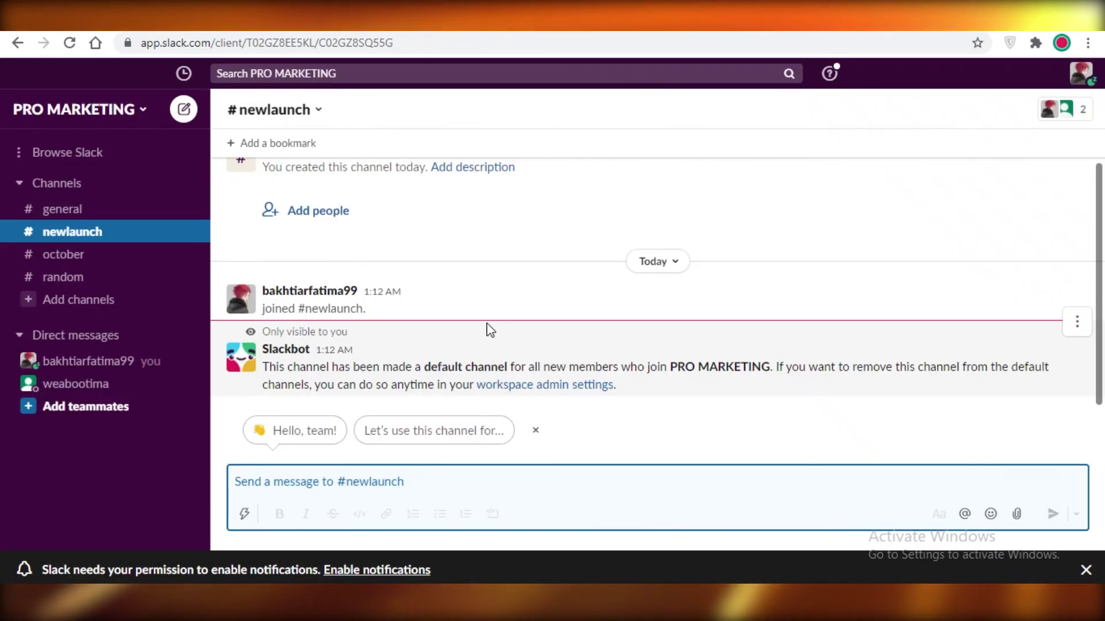